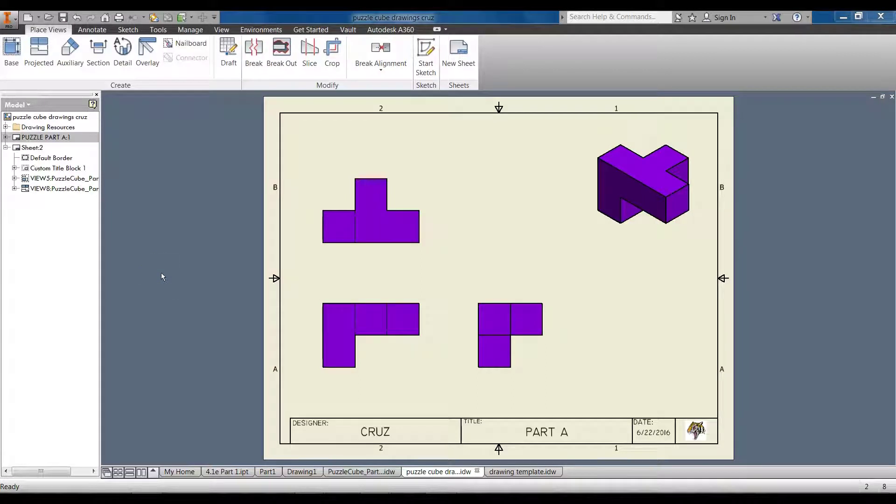
Examine the custom title block on the finished Part A sheet, then open the drawing template file to view its title block
middle_drag(464, 330, 422, 252)
scroll(423, 368, up, 3)
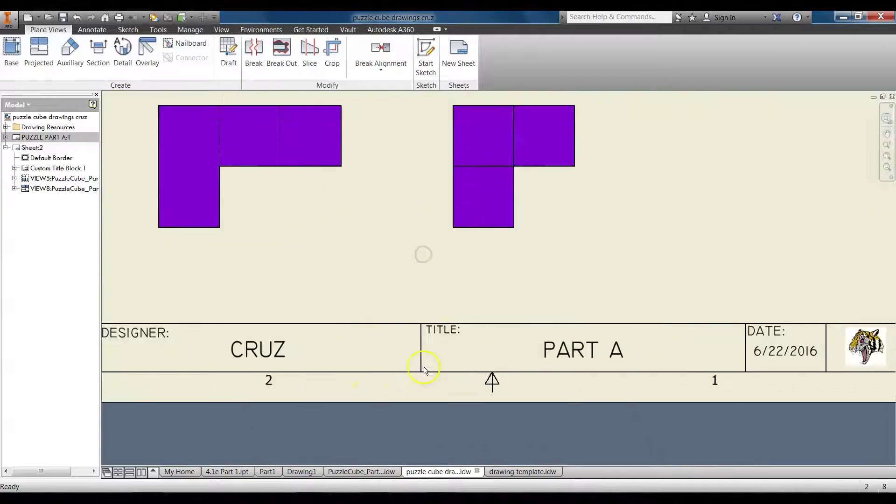
mouse_move(314, 332)
middle_down()
mouse_move(456, 300)
mouse_move(286, 288)
middle_up()
scroll(386, 288, down, 3)
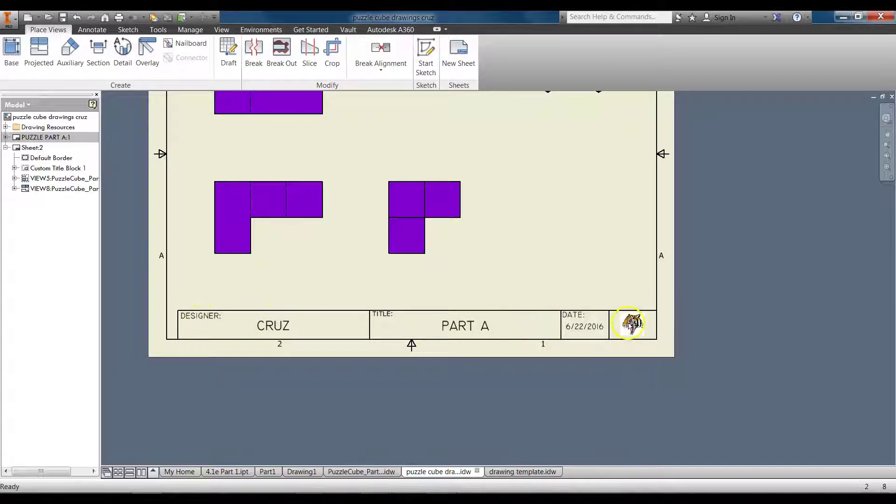
click(181, 470)
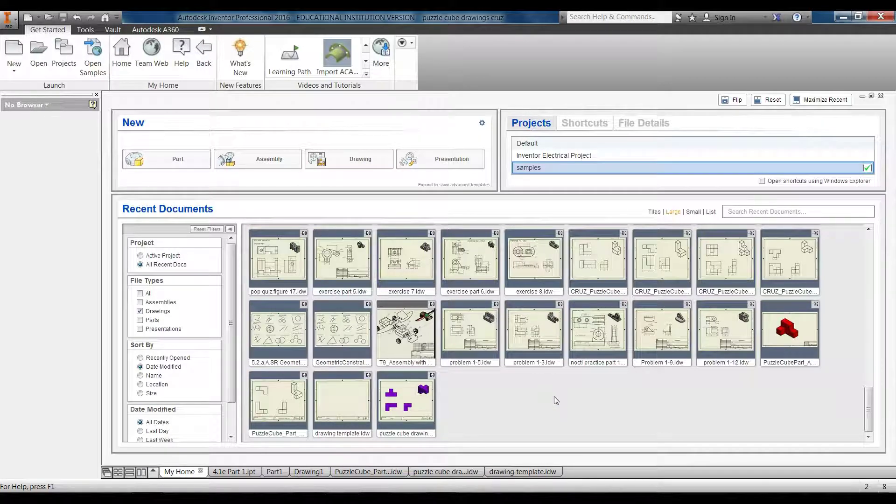
click(345, 404)
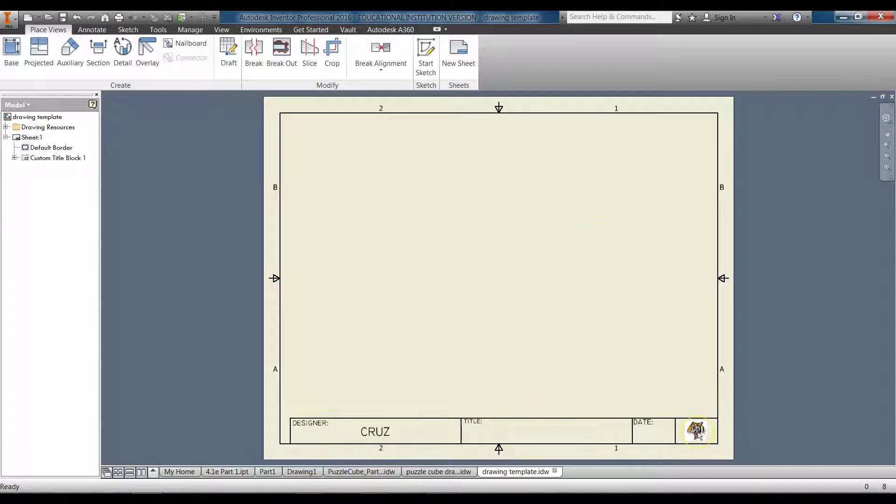
Create a new blank drawing file
click(172, 471)
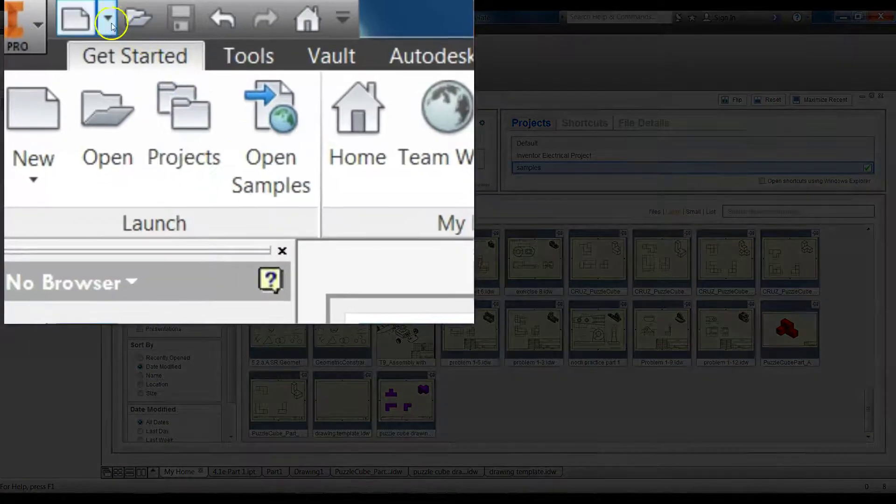
click(39, 18)
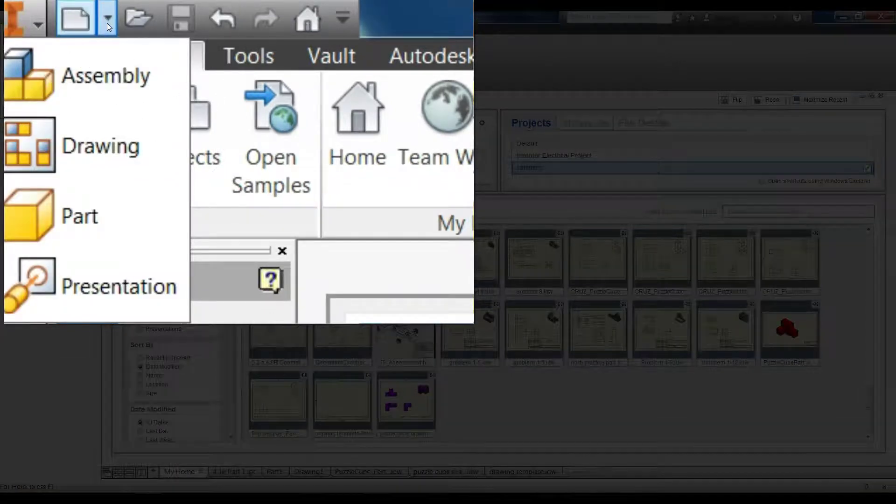
click(96, 169)
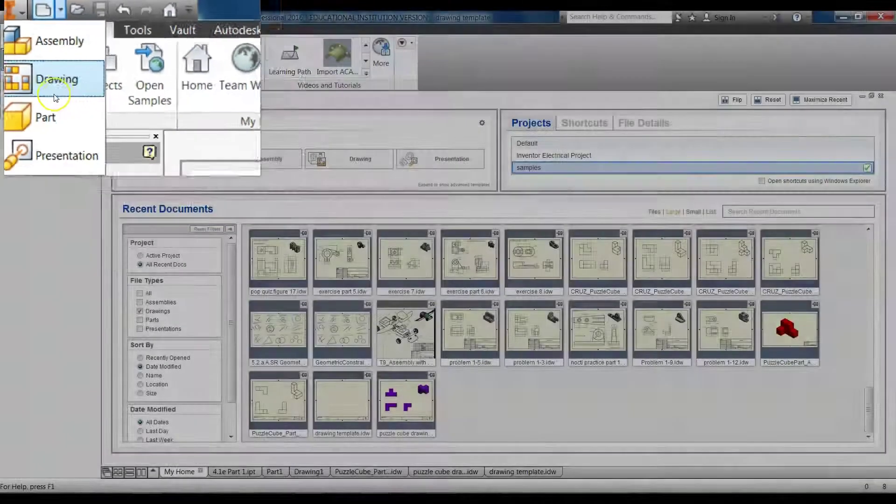
click(56, 95)
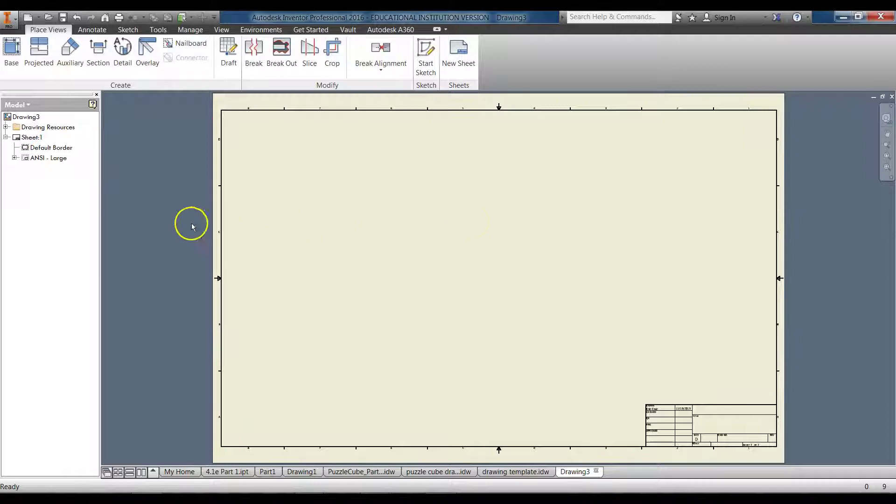
Widen the model browser and set the size of Sheet:1 to A
drag(100, 266, 159, 271)
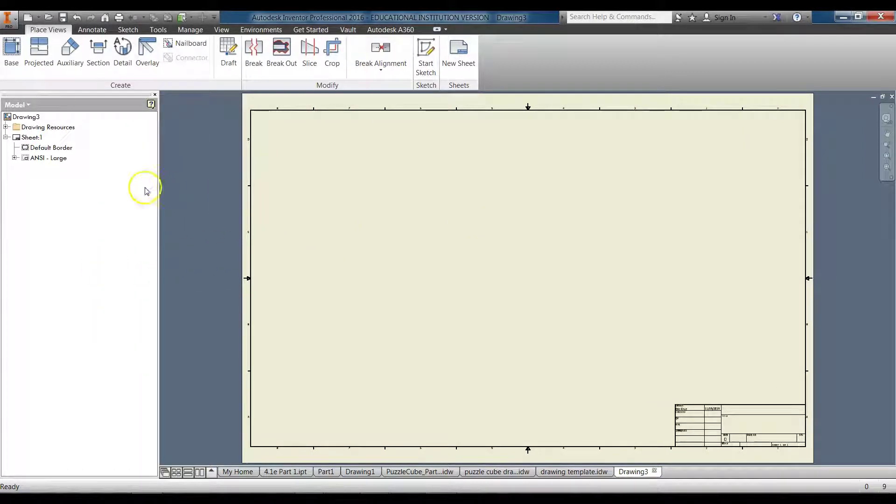
click(32, 138)
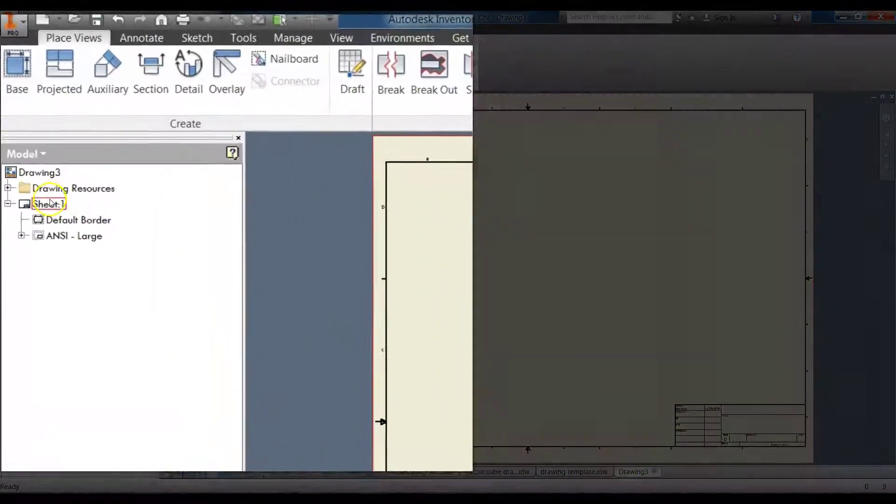
right_click(59, 212)
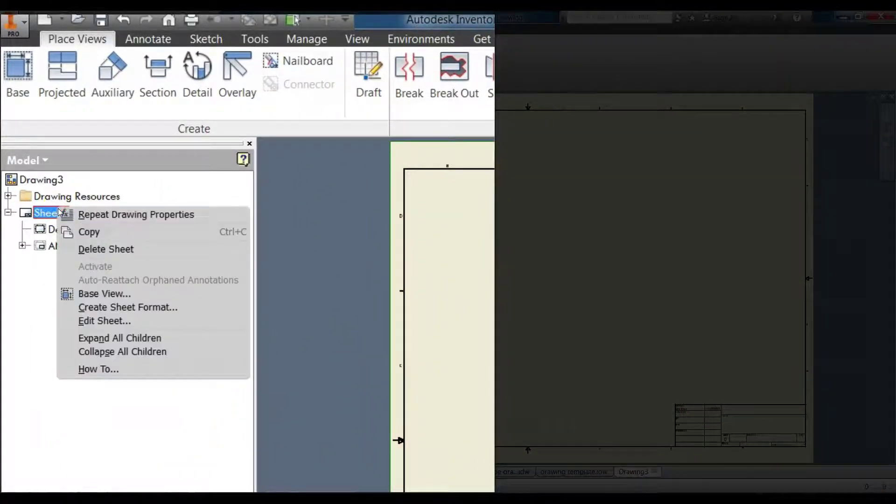
click(124, 322)
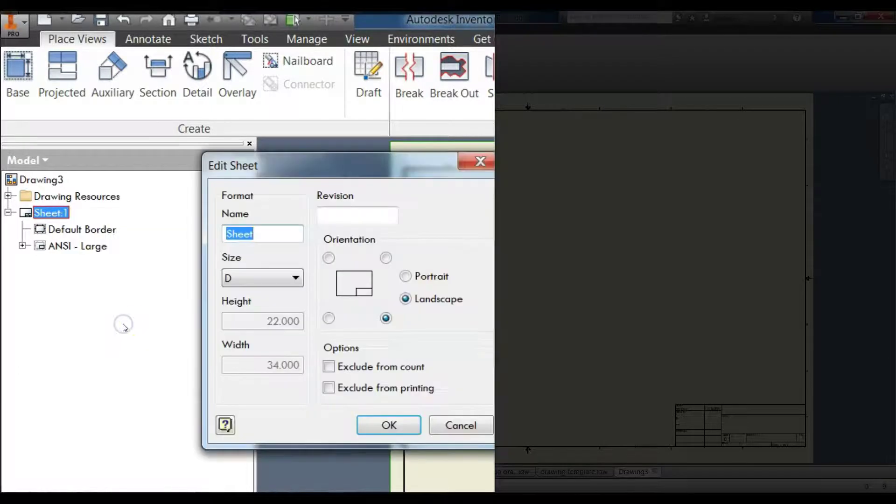
click(249, 275)
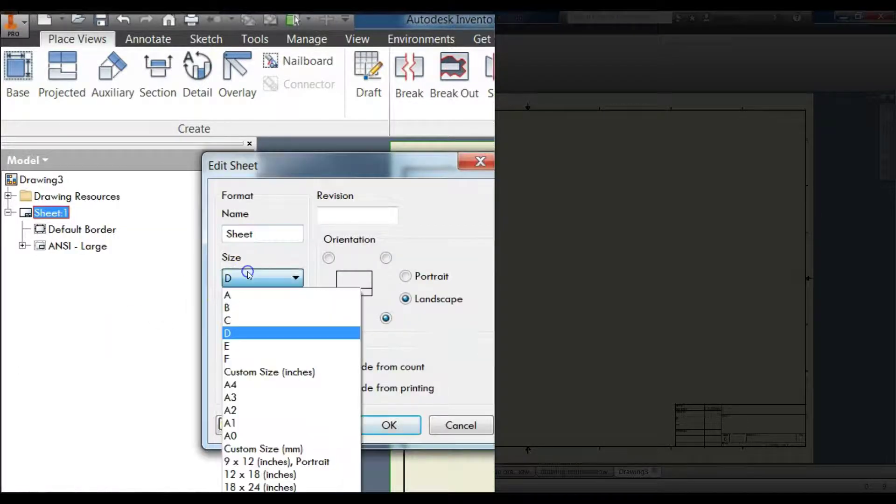
click(243, 296)
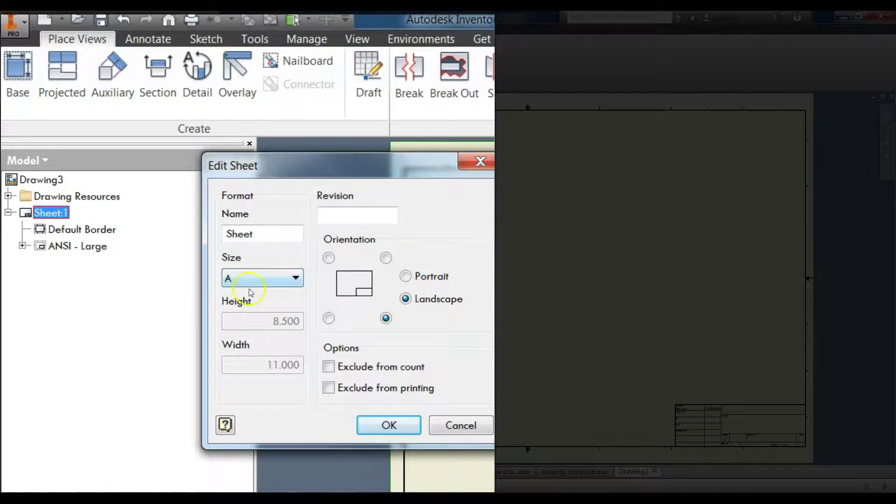
click(407, 426)
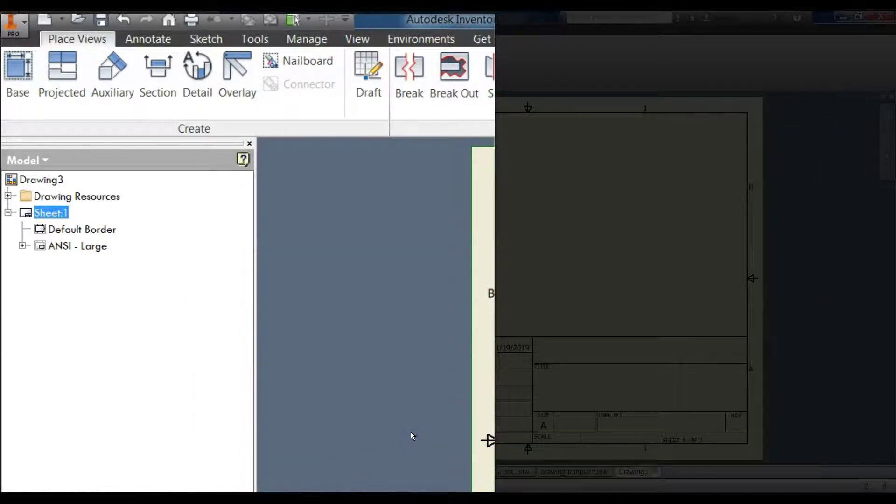
Delete the ANSI - Large title block from Sheet:1
click(75, 252)
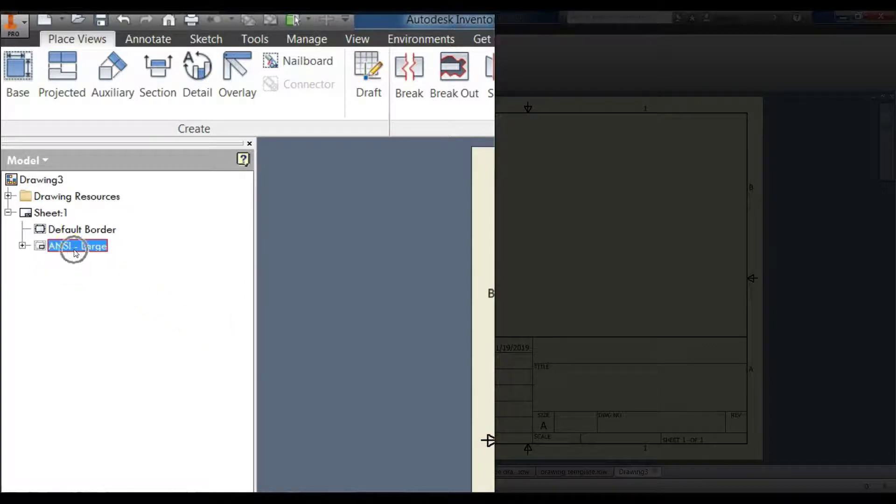
right_click(87, 252)
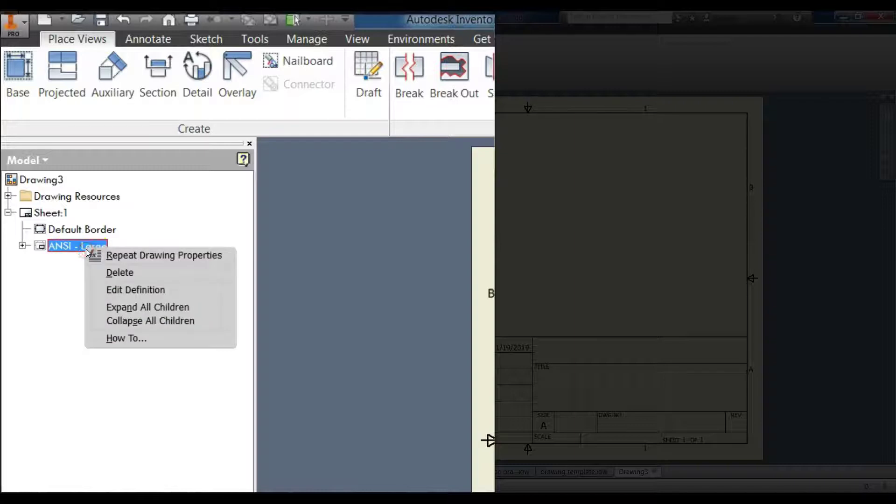
click(118, 274)
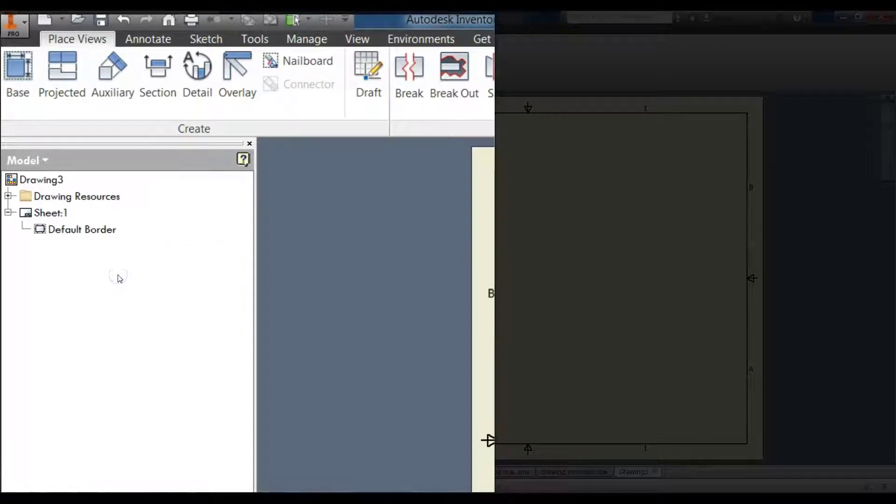
Start defining a new title block in the drawing resources
click(8, 197)
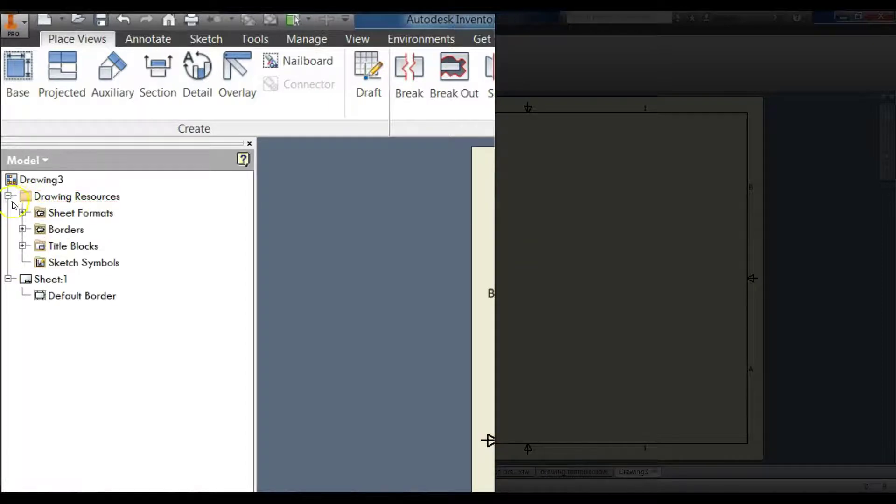
click(22, 246)
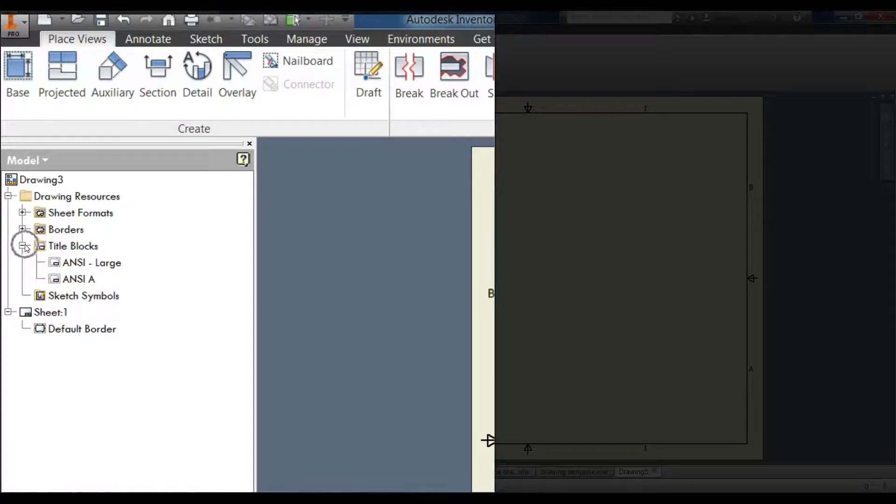
click(84, 246)
click(89, 247)
right_click(89, 248)
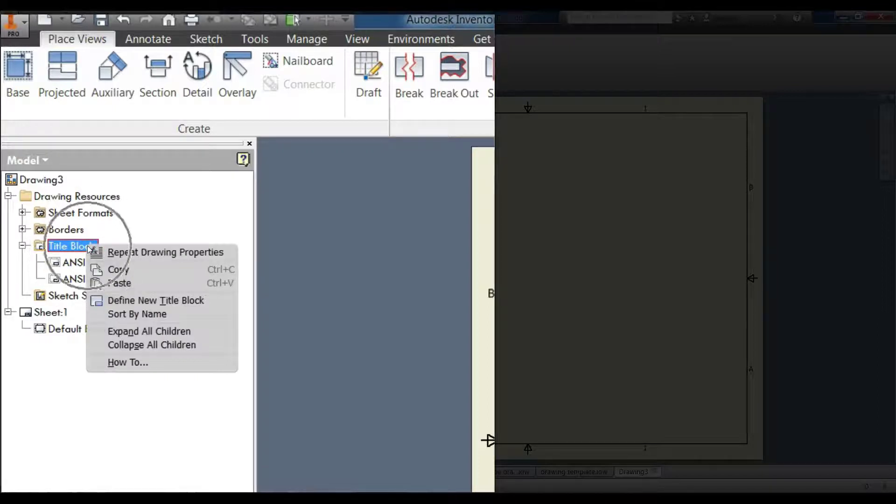
click(141, 302)
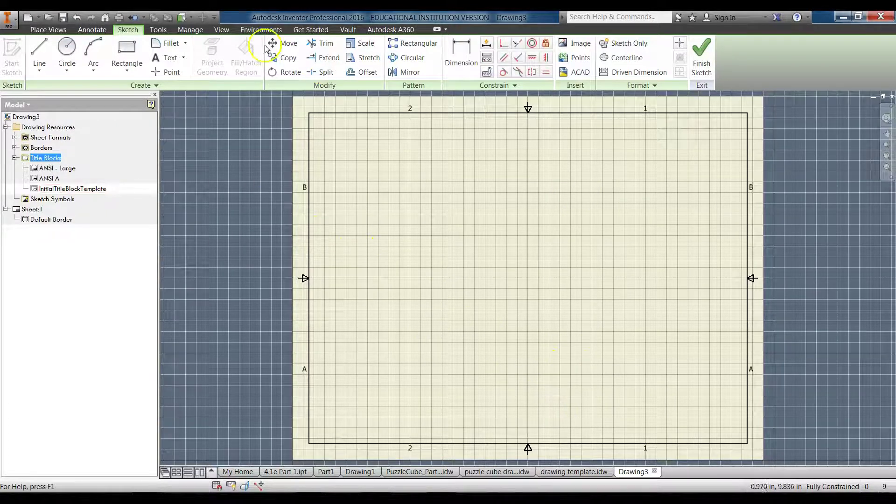
Set the document's sketch grid to 21 snaps per minor line, raise the number of minor lines per major line, and apply the settings
click(158, 30)
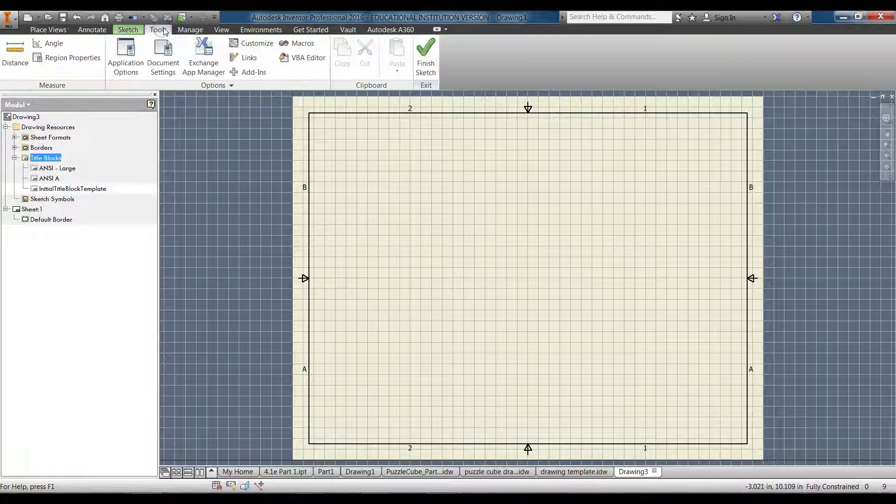
click(163, 61)
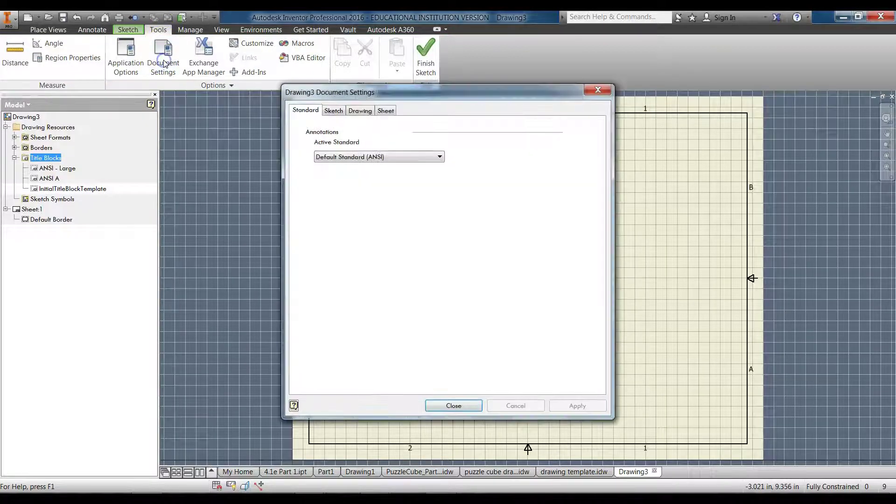
click(333, 111)
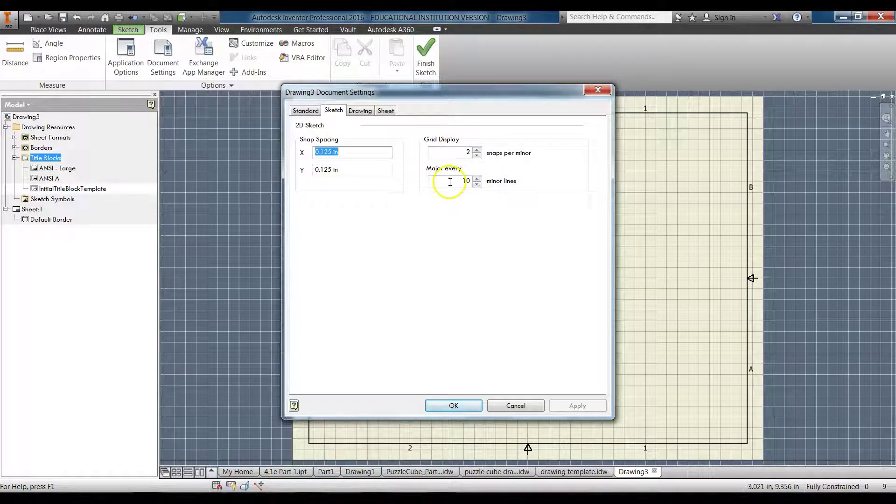
double_click(477, 149)
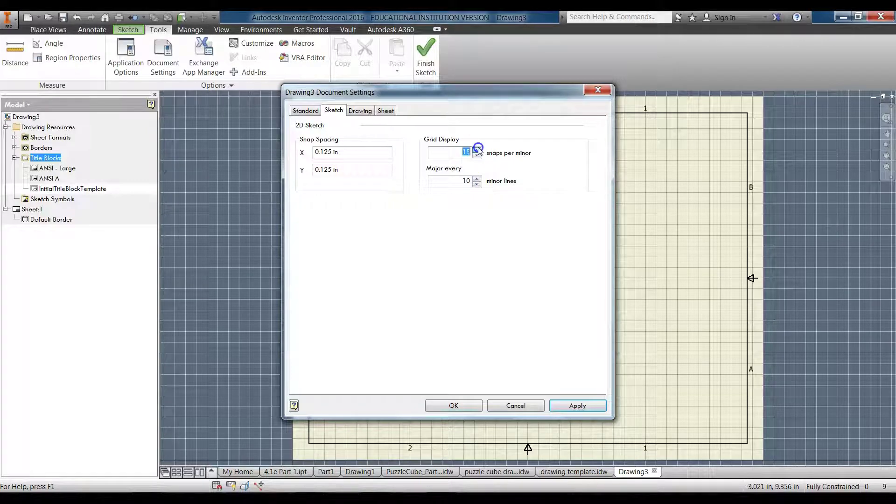
click(476, 180)
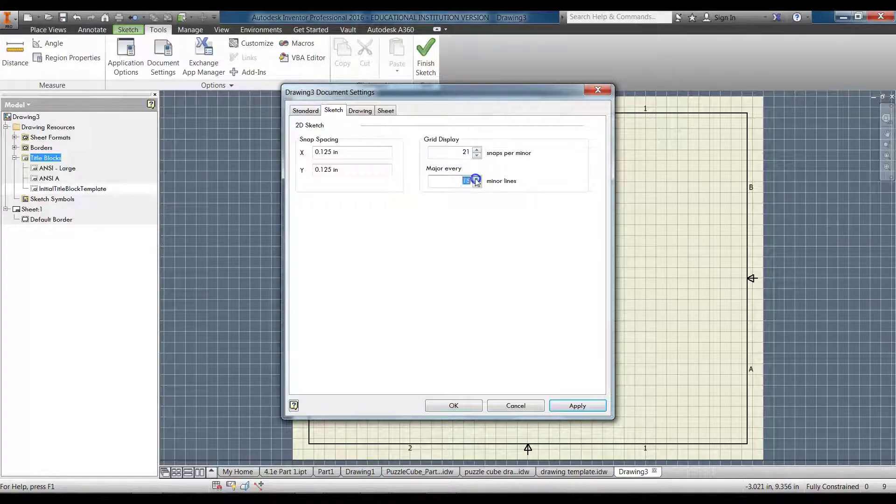
click(476, 179)
click(568, 405)
click(459, 405)
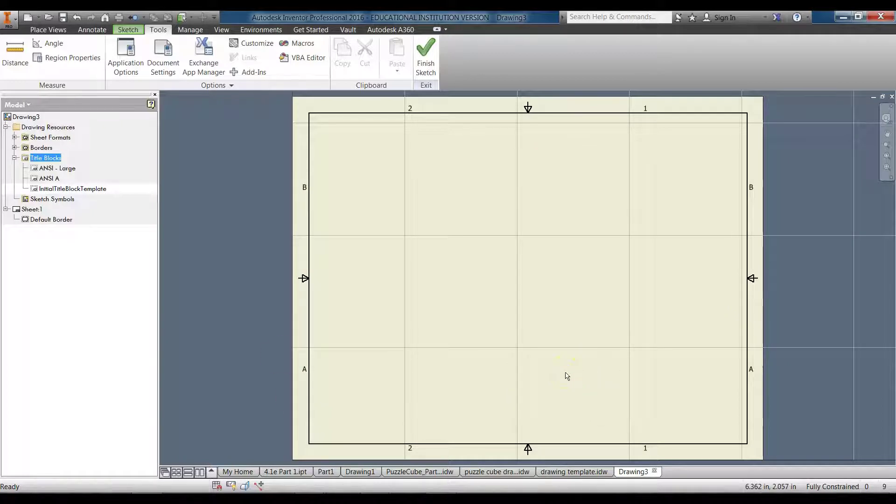
Sketch a long, low rectangle for the title block along the bottom border, from the lower-left border corner to the right border
click(136, 30)
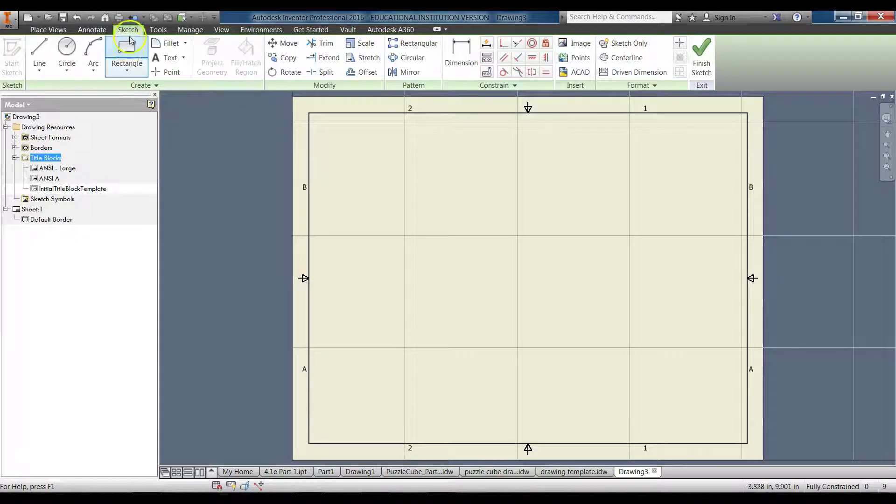
click(124, 52)
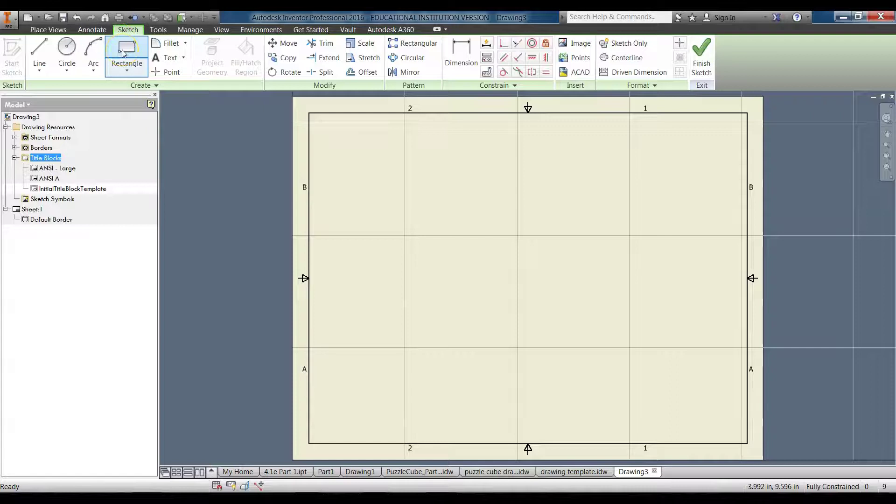
click(310, 445)
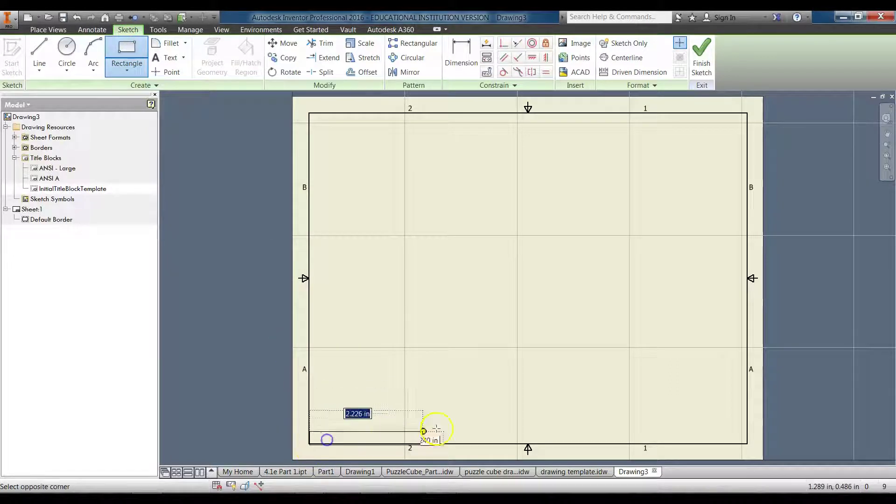
click(742, 401)
middle_drag(658, 354, 626, 311)
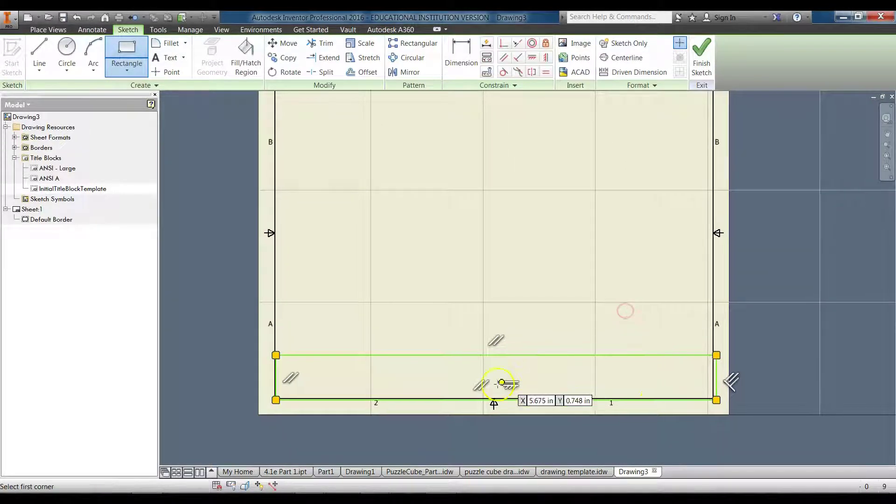
scroll(496, 380, down, 4)
scroll(498, 379, up, 3)
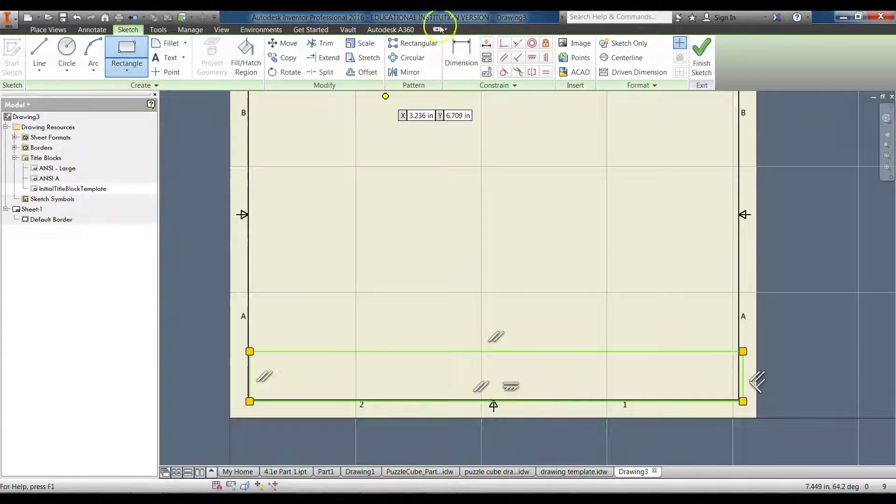
Dimension the title block rectangle's height along its left edge and set it to 1 in
click(455, 46)
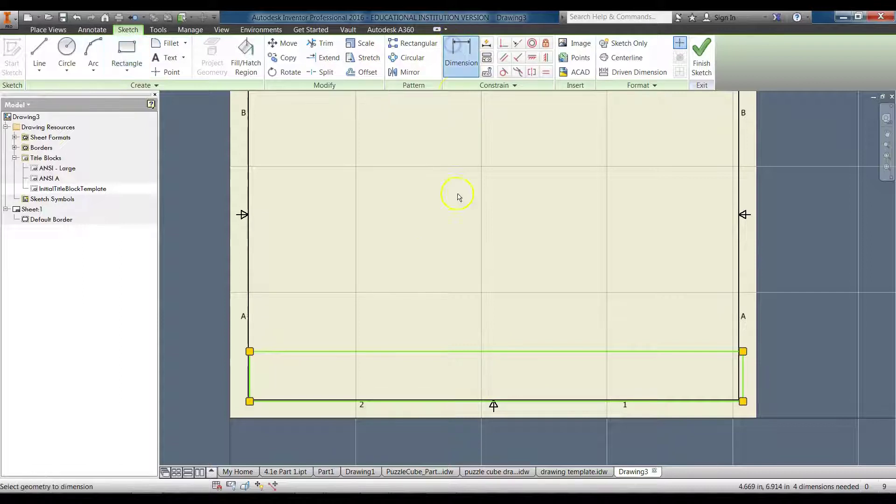
click(248, 377)
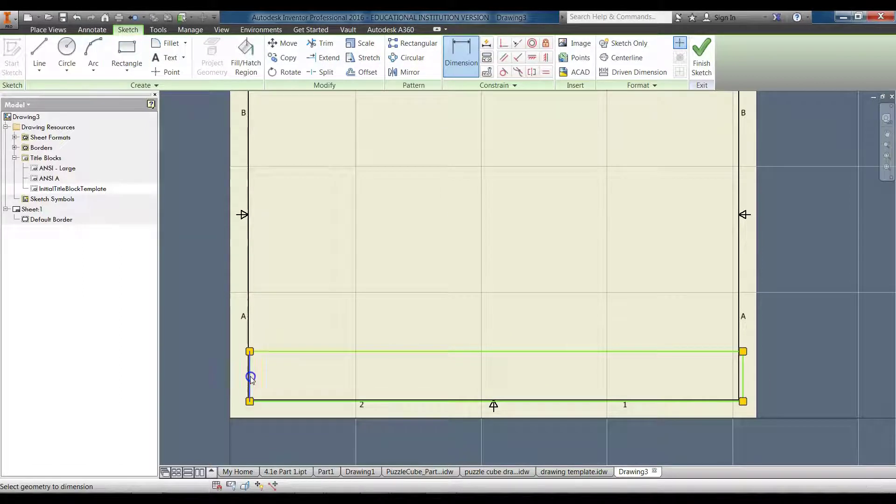
click(241, 379)
text(1)
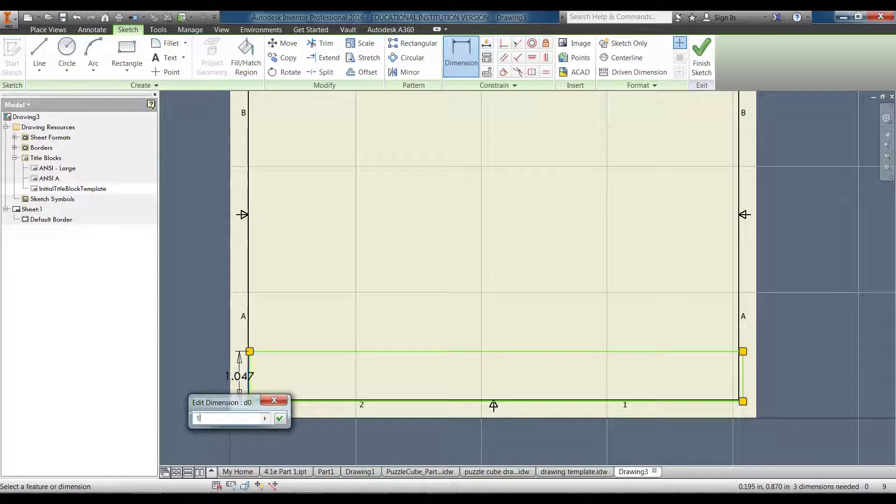
key(Return)
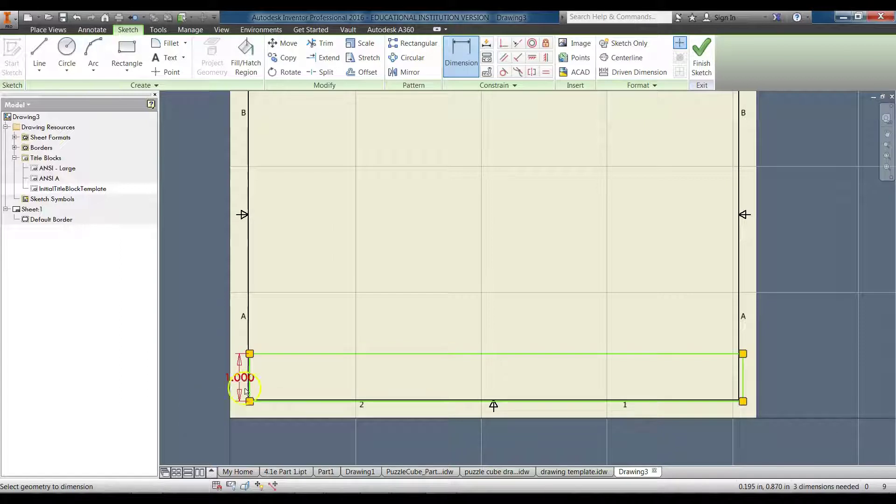
Change the title block rectangle's height dimension to 0.6 in
double_click(246, 391)
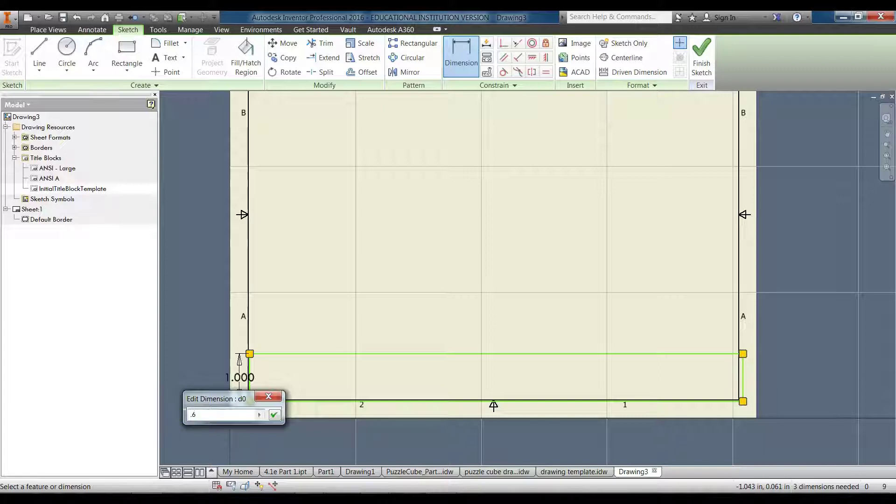
text(.6)
key(Return)
click(220, 406)
click(321, 381)
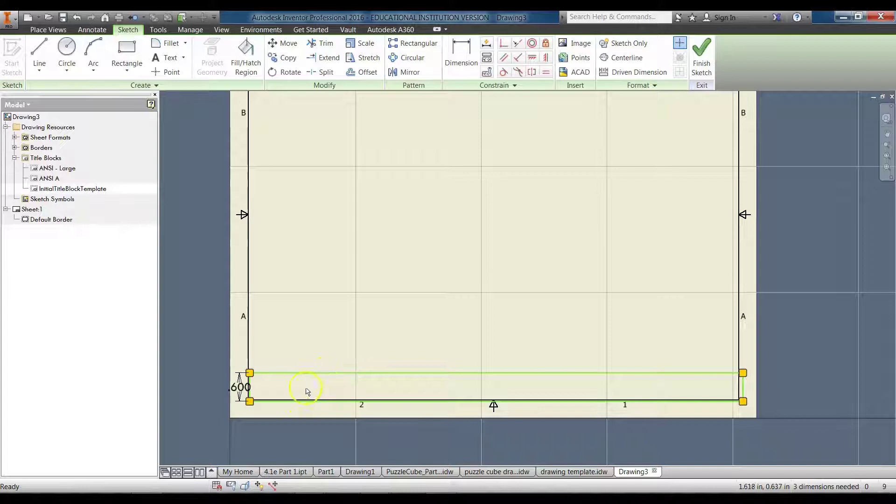
Dimension the title block rectangle's width along its upper edge and set it to 10 in
click(461, 55)
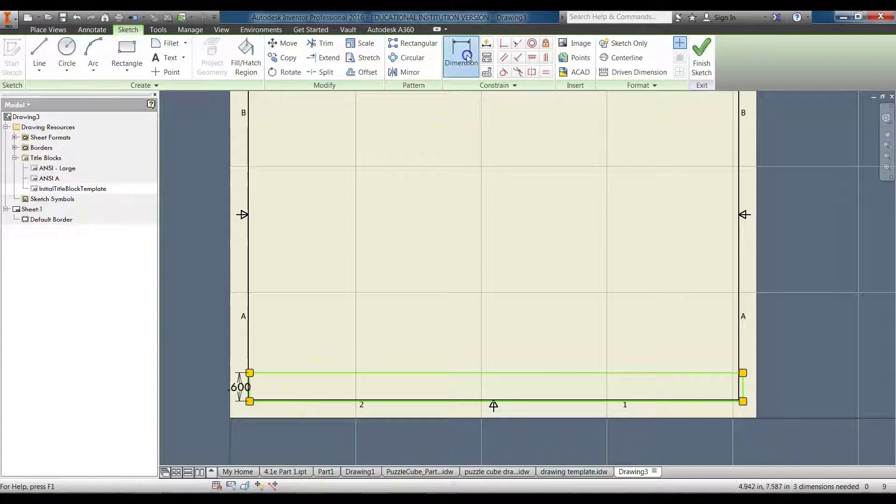
click(444, 379)
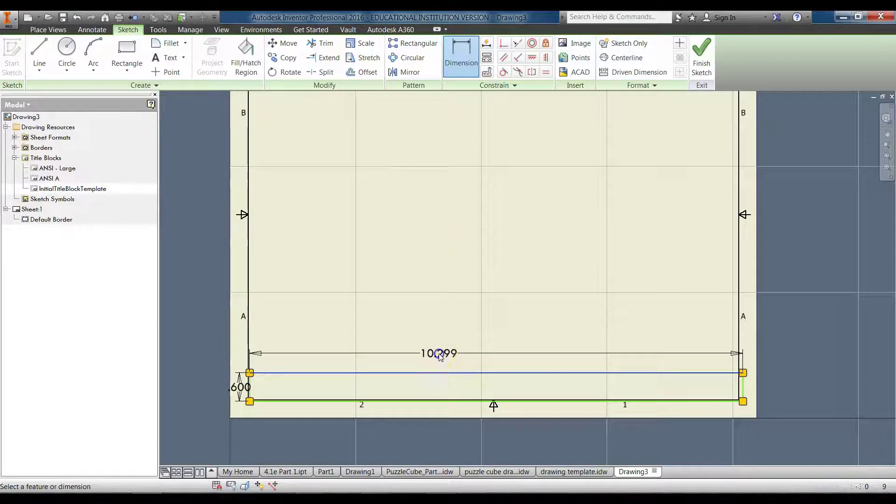
click(438, 354)
text(10)
key(Return)
click(452, 349)
key(Escape)
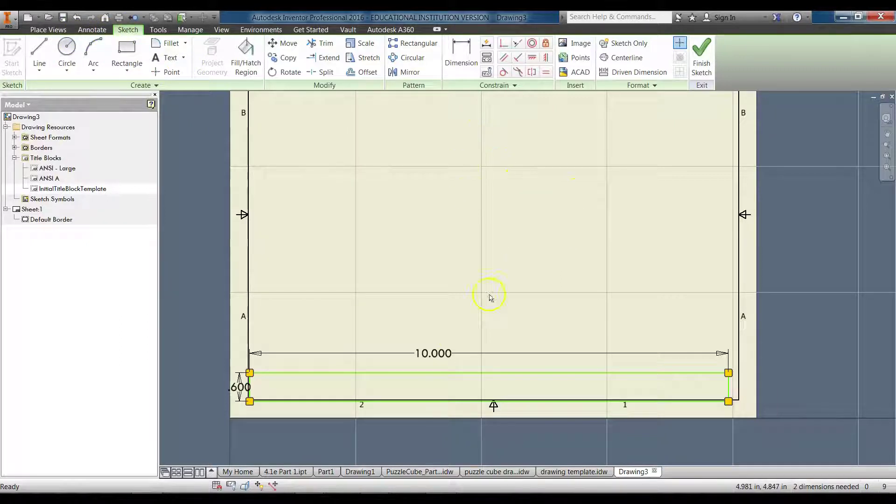
Move the title block rectangle so its lower-right corner snaps onto the lower-right corner of the sheet border
drag(729, 398, 715, 364)
scroll(608, 378, up, 3)
scroll(507, 387, down, 2)
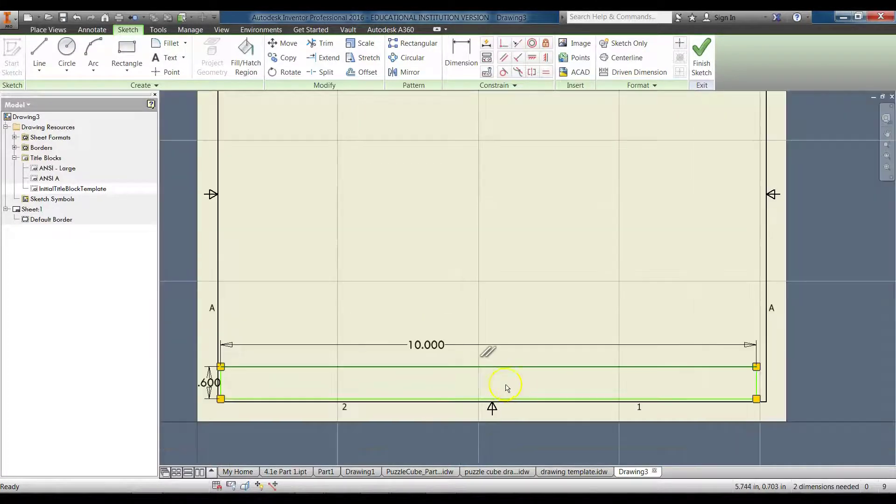
drag(756, 383, 761, 383)
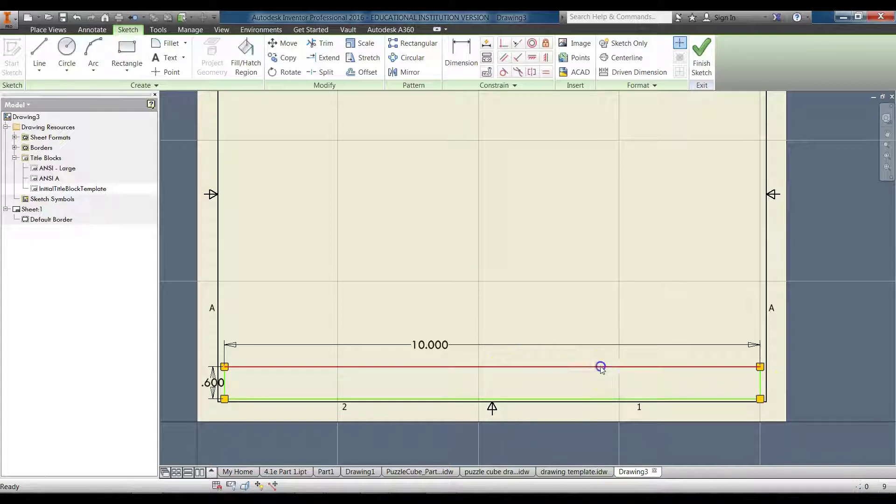
scroll(746, 397, down, 3)
scroll(746, 400, down, 3)
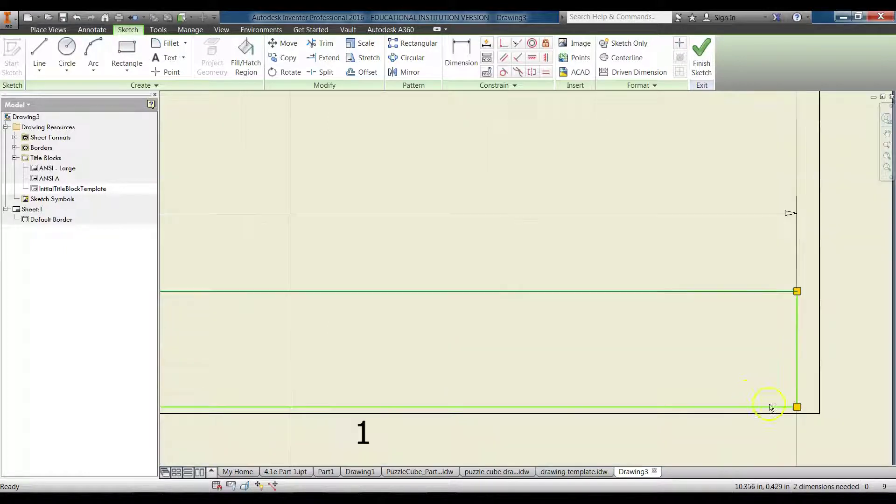
middle_drag(767, 405, 632, 354)
drag(663, 357, 686, 362)
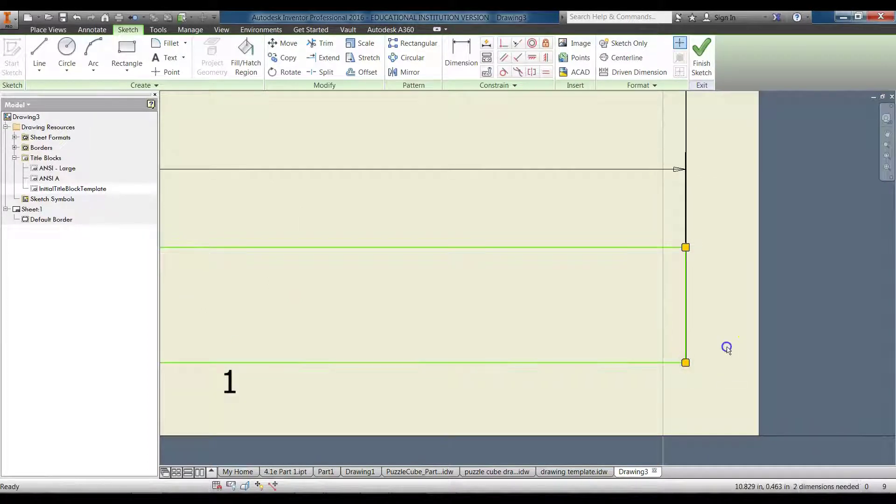
Reposition the rectangle's height dimension farther out, beyond the left border line
scroll(726, 349, up, 3)
scroll(632, 316, down, 2)
scroll(572, 323, up, 2)
scroll(257, 341, down, 2)
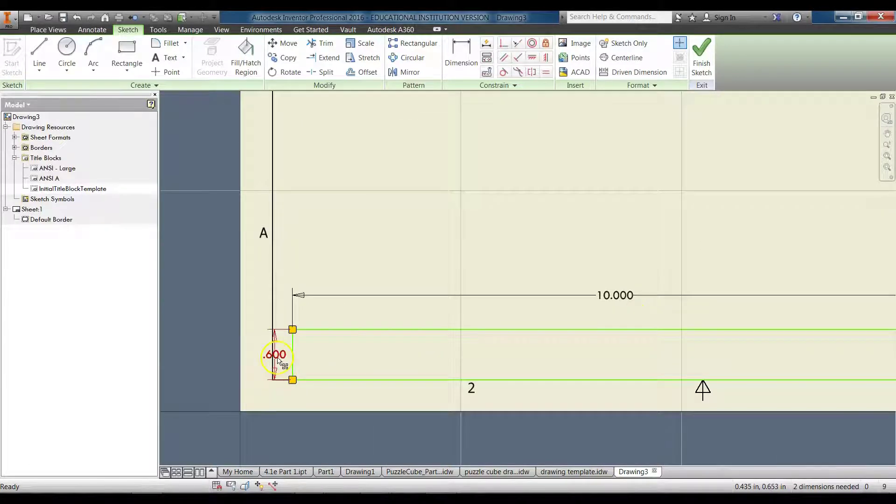
click(257, 357)
middle_drag(406, 330, 366, 322)
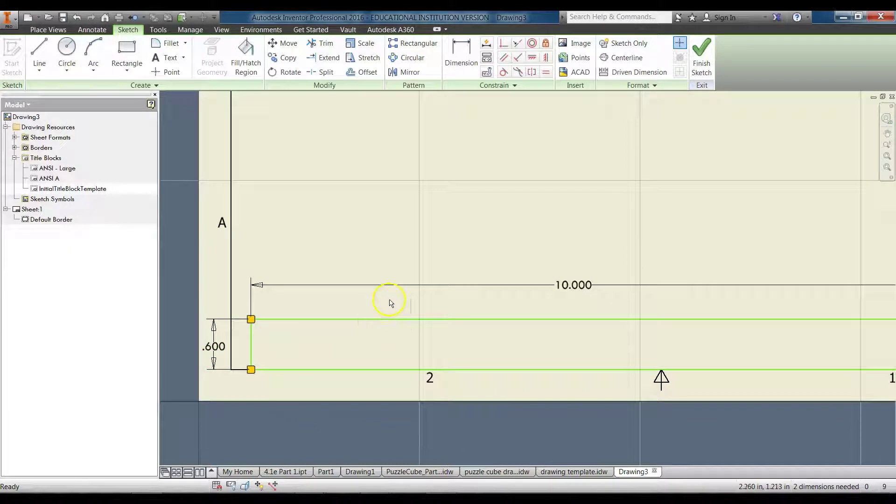
Following the layout in drawing template.idw, sketch two vertical dividers across the Drawing3 title block, the first about 3.3 in from its left edge
click(573, 471)
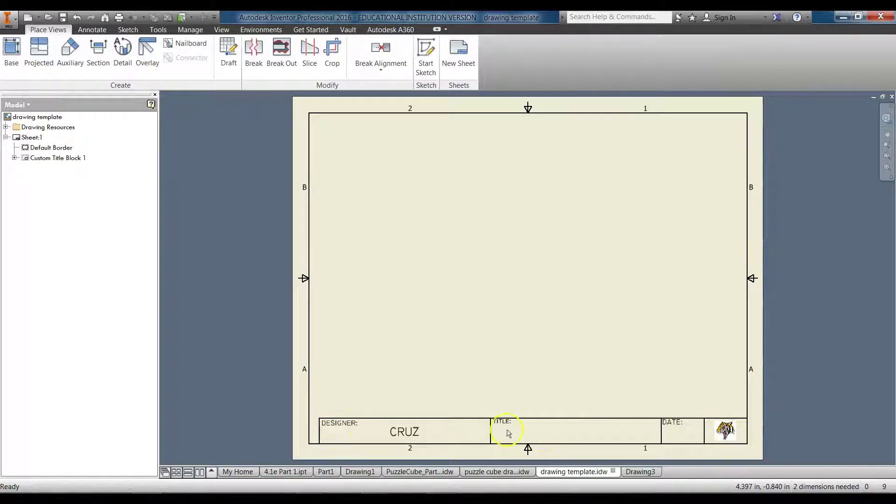
click(639, 472)
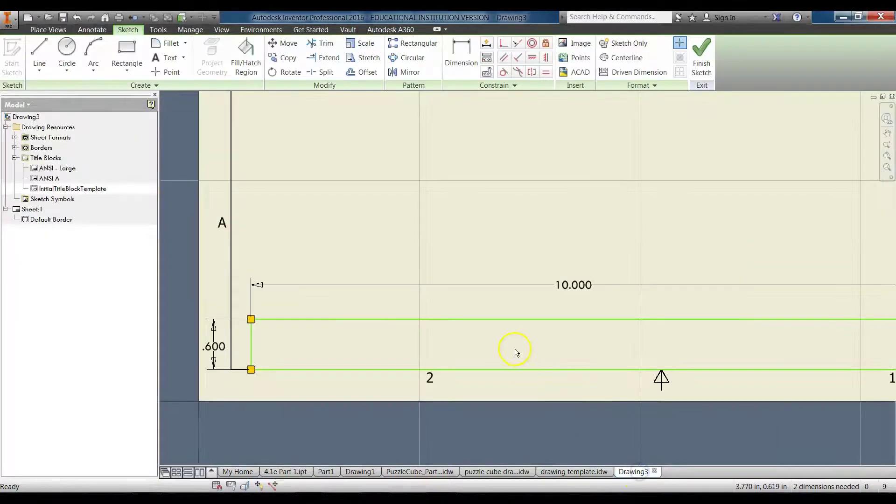
middle_drag(517, 353, 445, 344)
click(48, 51)
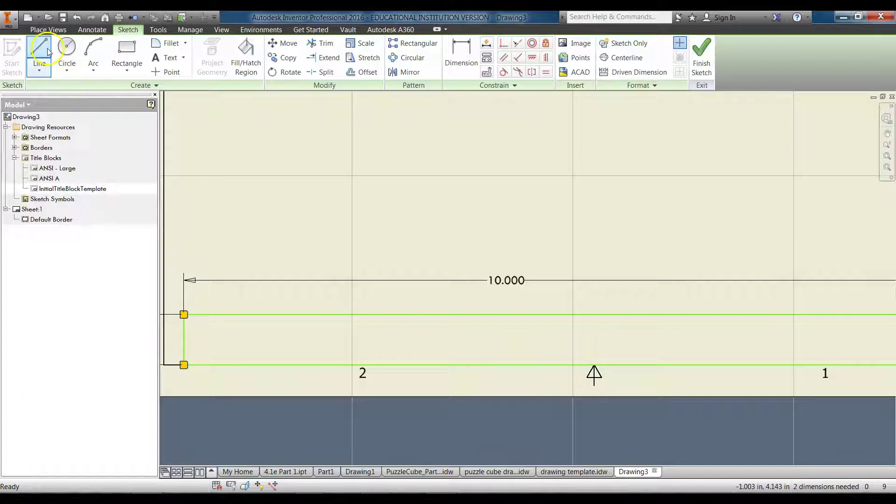
click(461, 364)
click(460, 315)
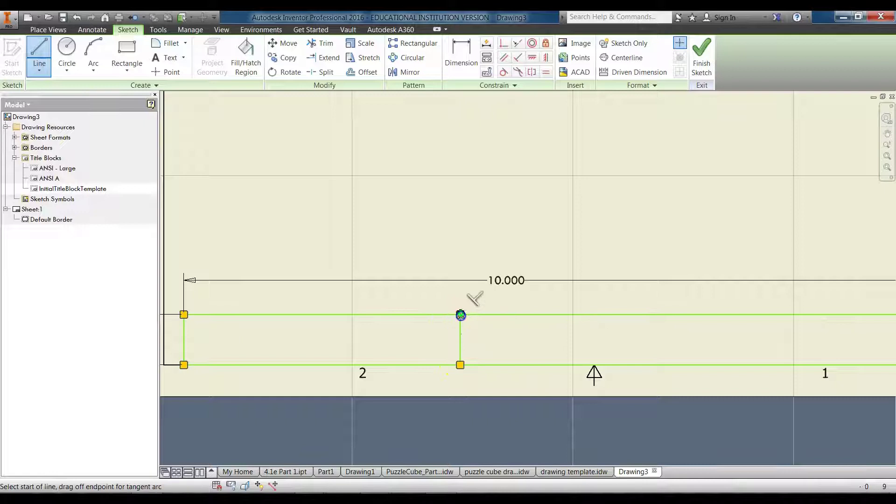
middle_drag(646, 348, 396, 338)
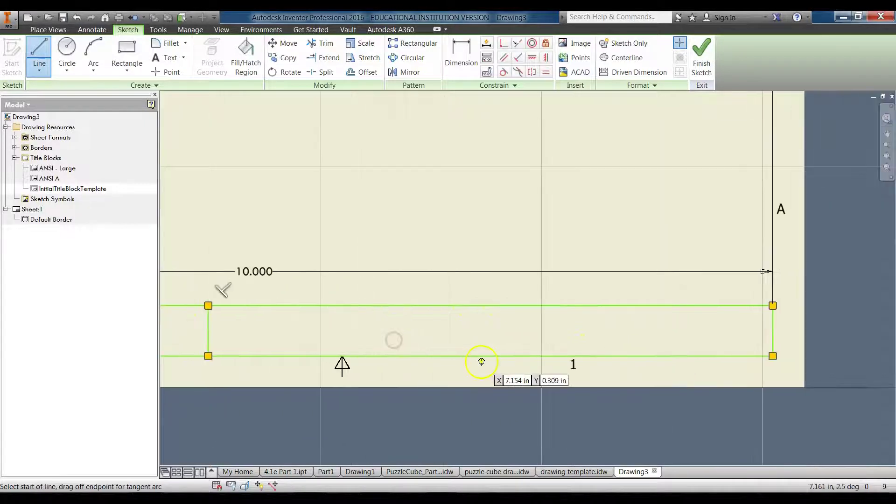
click(451, 356)
click(451, 305)
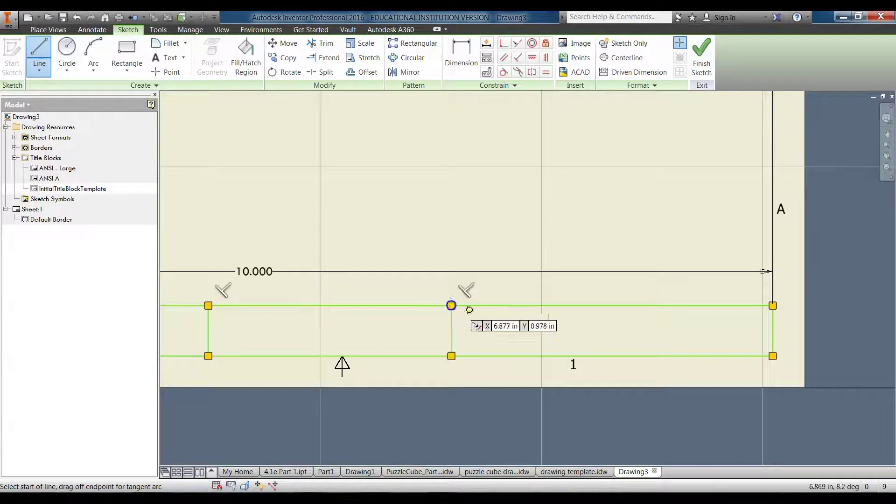
middle_drag(530, 326, 689, 322)
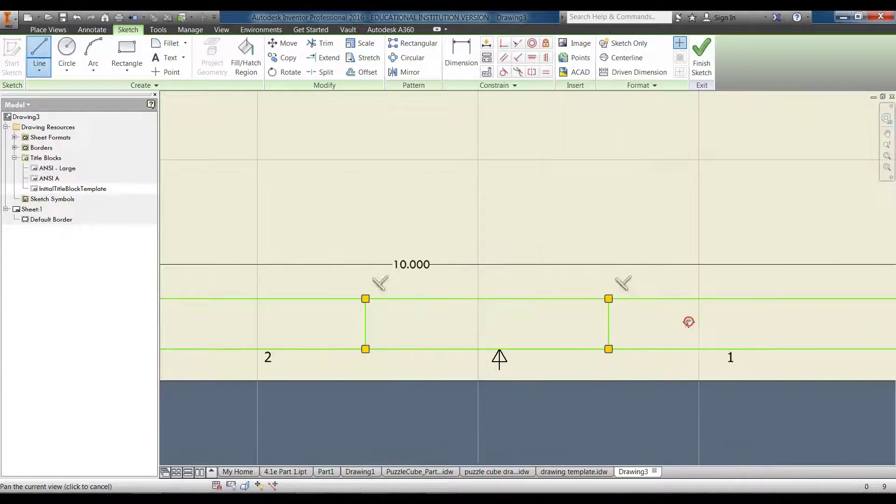
key(Escape)
scroll(517, 275, down, 3)
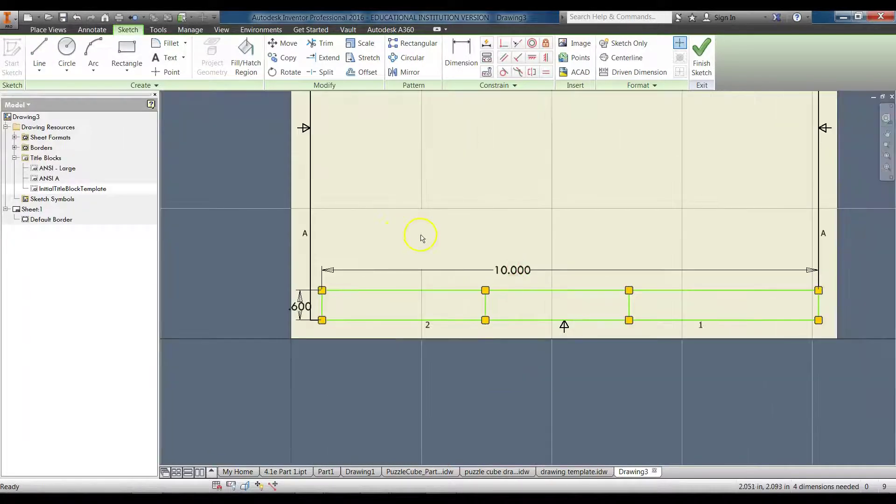
click(450, 55)
click(412, 310)
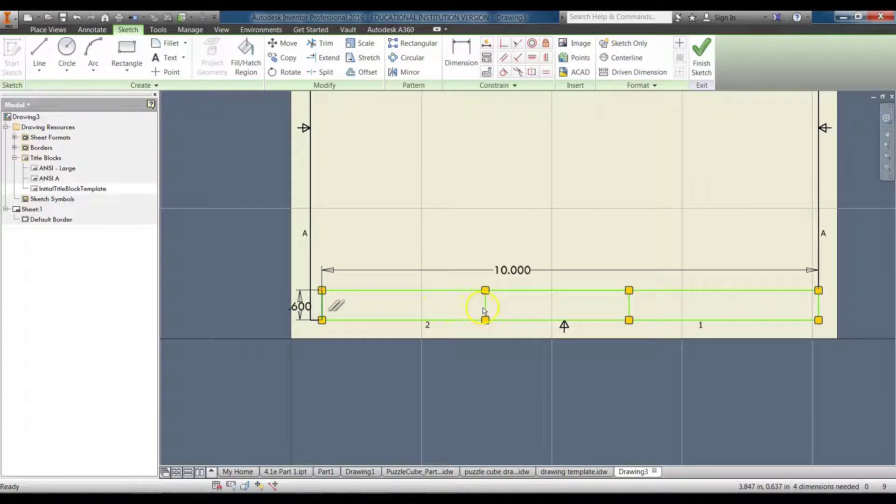
click(456, 296)
Dimension the distance from the title block's left edge to the first divider and set it to 4 in
key(d)
click(318, 310)
click(483, 306)
click(453, 276)
click(415, 254)
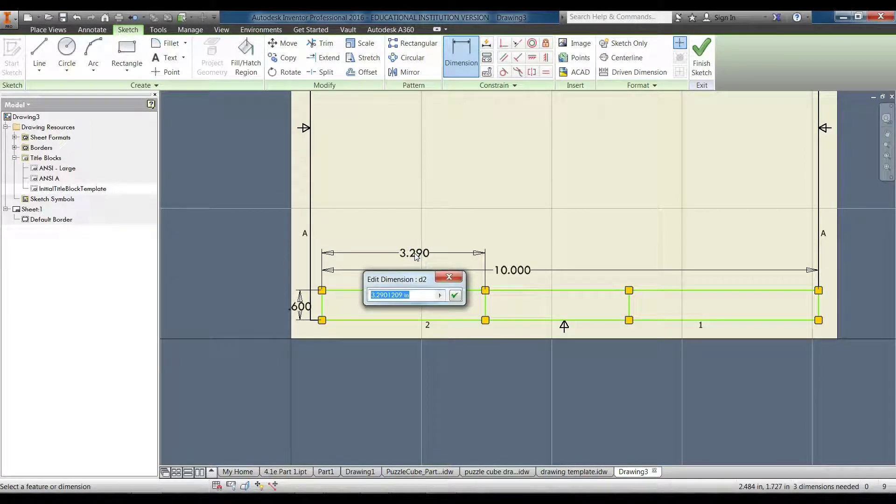
text(4)
key(Return)
Dimension the distance between the first and second dividers and set it to 4 in
scroll(551, 299, up, 3)
mouse_move(555, 301)
middle_down()
mouse_move(326, 308)
mouse_move(276, 319)
middle_up()
click(404, 342)
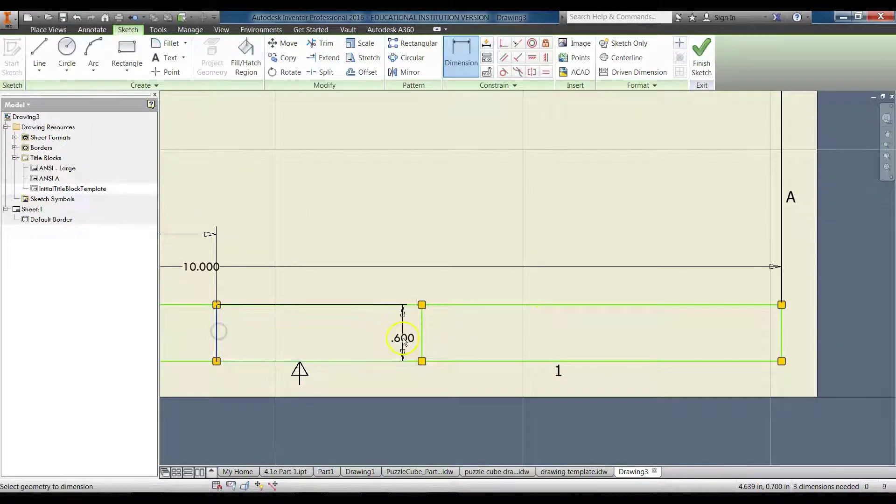
click(420, 341)
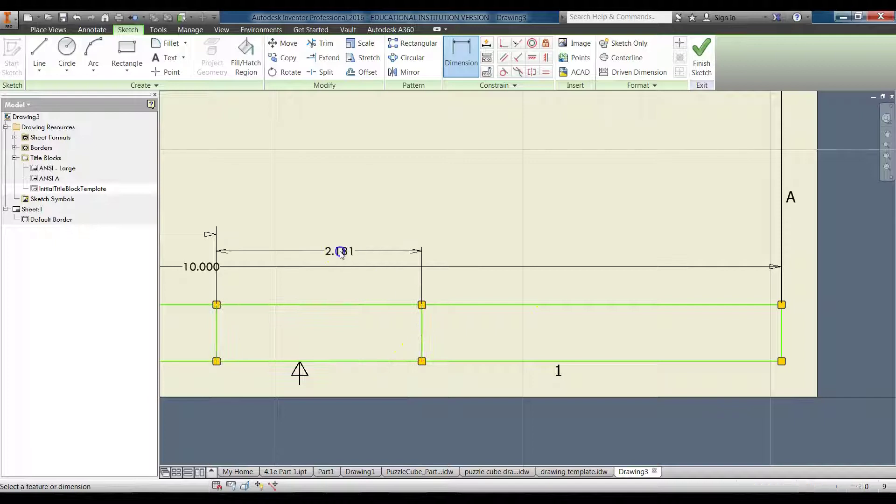
click(341, 253)
key(Return)
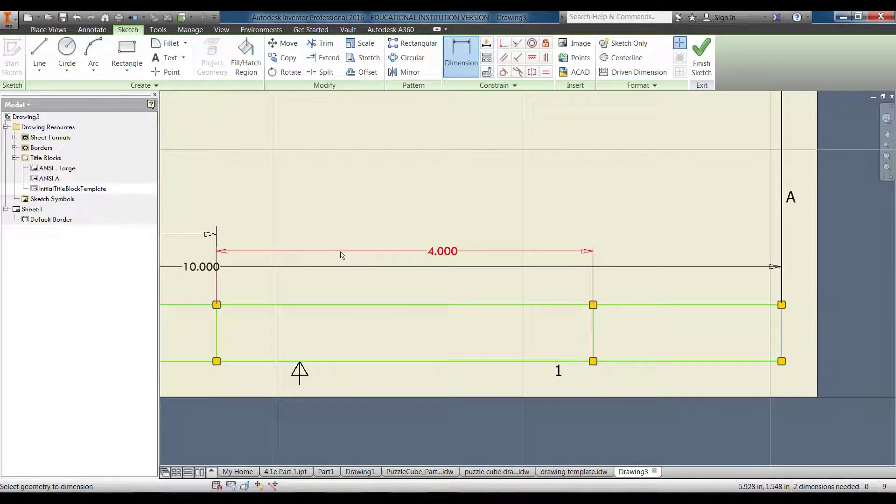
Sketch a third vertical divider near the middle of the title block's rightmost compartment in Drawing3, following drawing template.idw
click(551, 471)
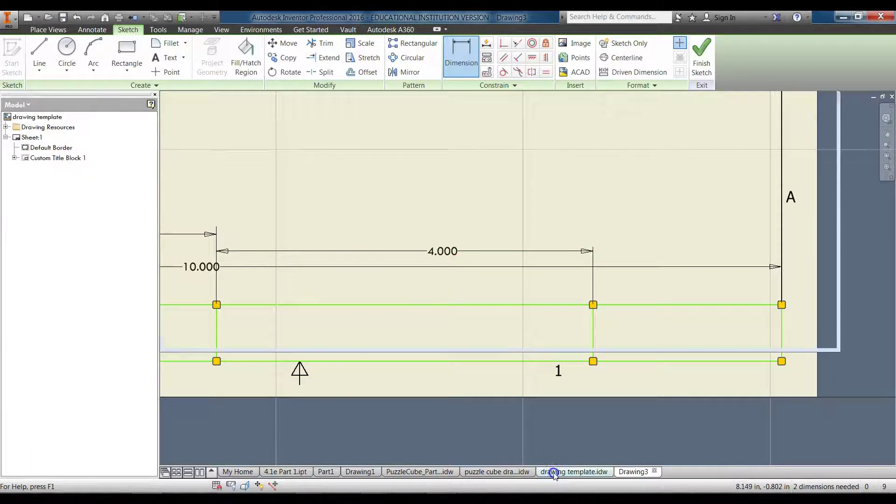
click(657, 469)
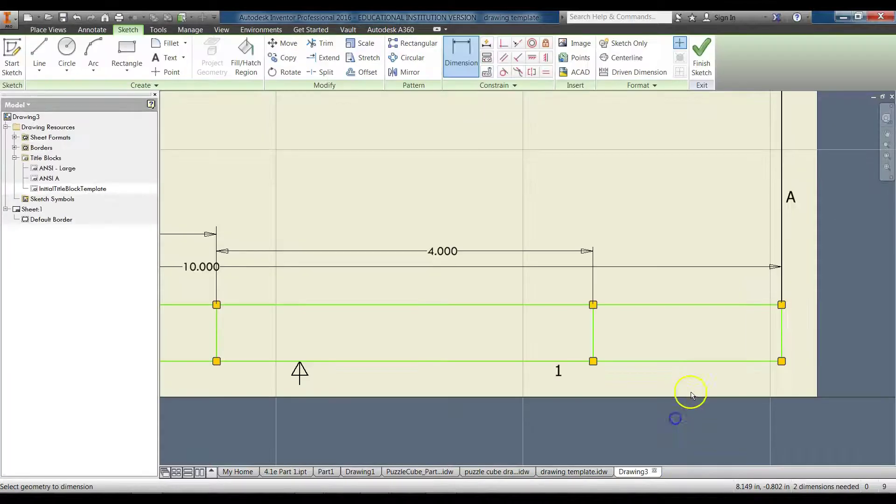
middle_drag(709, 320, 632, 309)
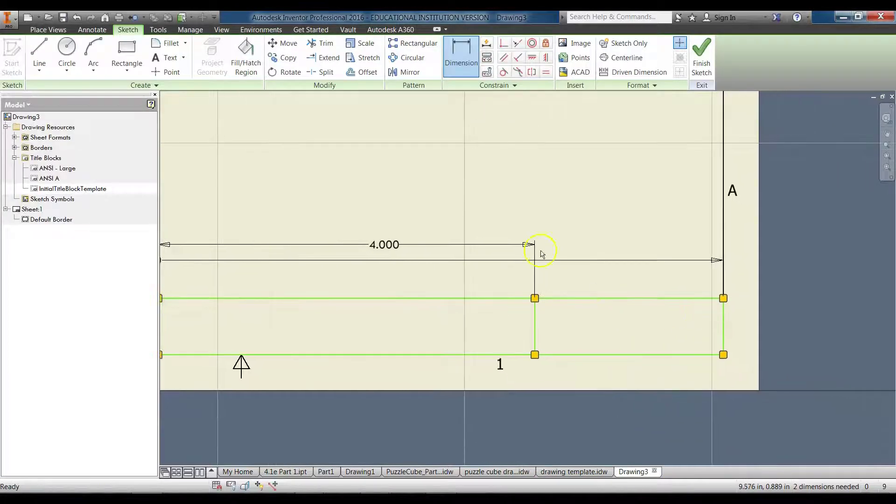
click(39, 53)
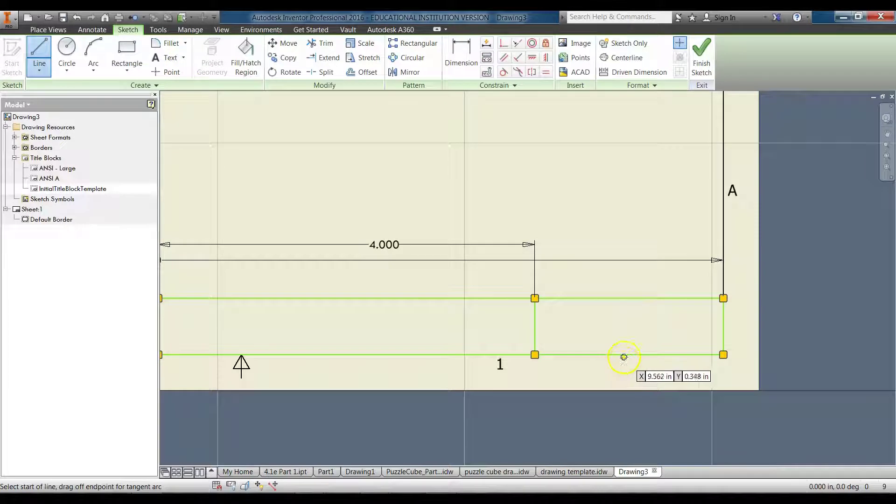
click(625, 355)
click(625, 298)
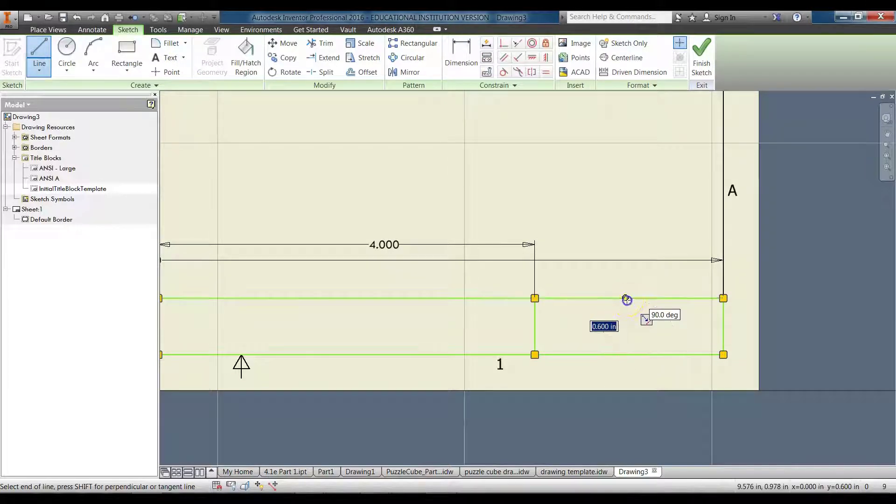
key(Escape)
Dimension the distance between the title block's second and third vertical dividers and set it to 1 in
click(461, 55)
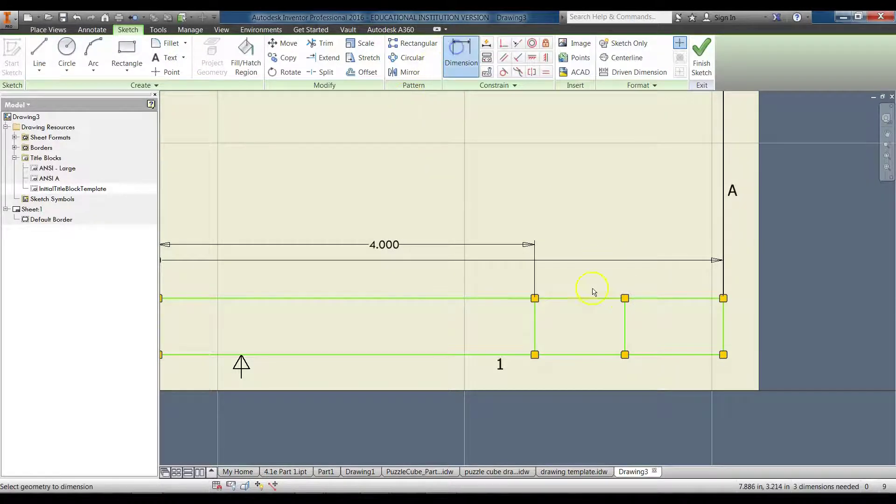
click(536, 334)
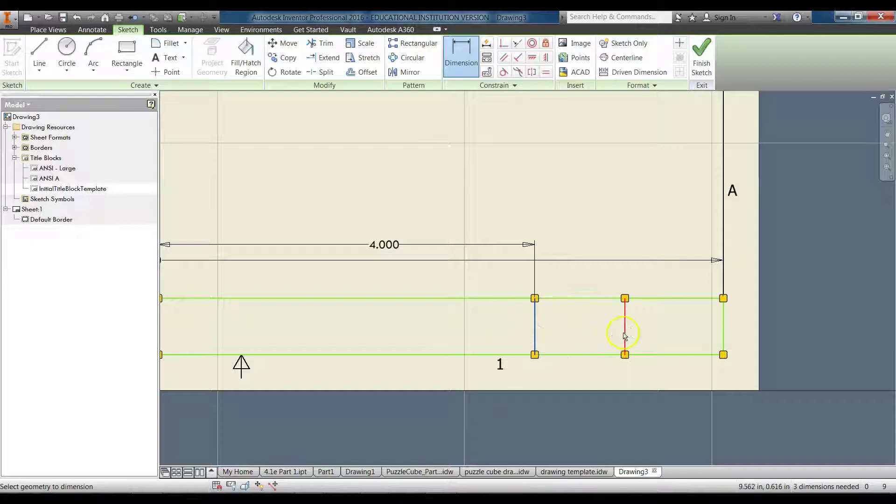
click(581, 247)
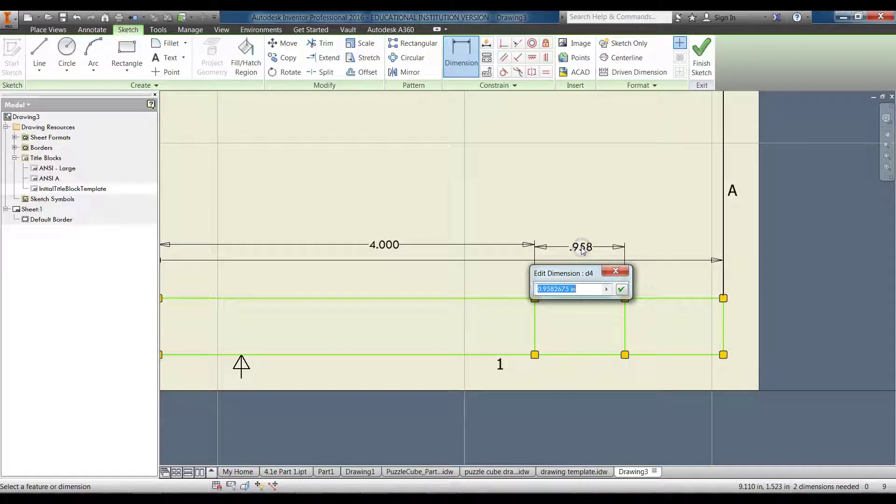
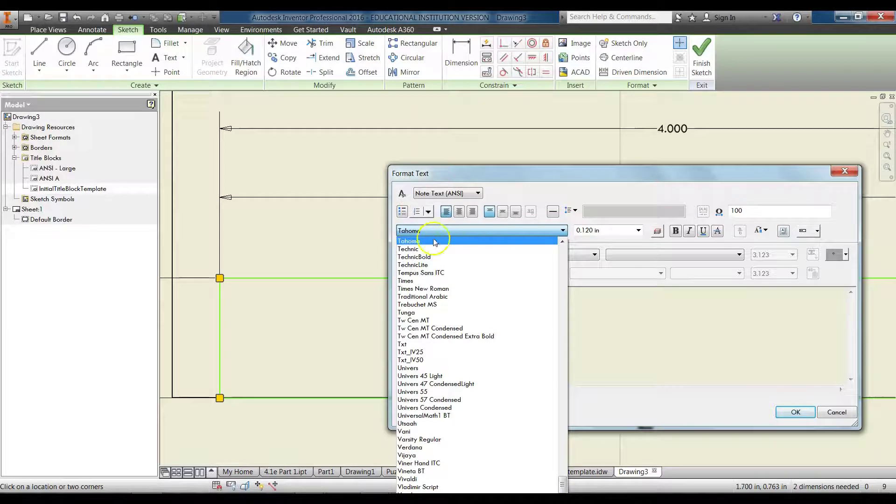
Add the label "DESIGNER:" to the first title block compartment in Technic font at 0.120 in
click(592, 230)
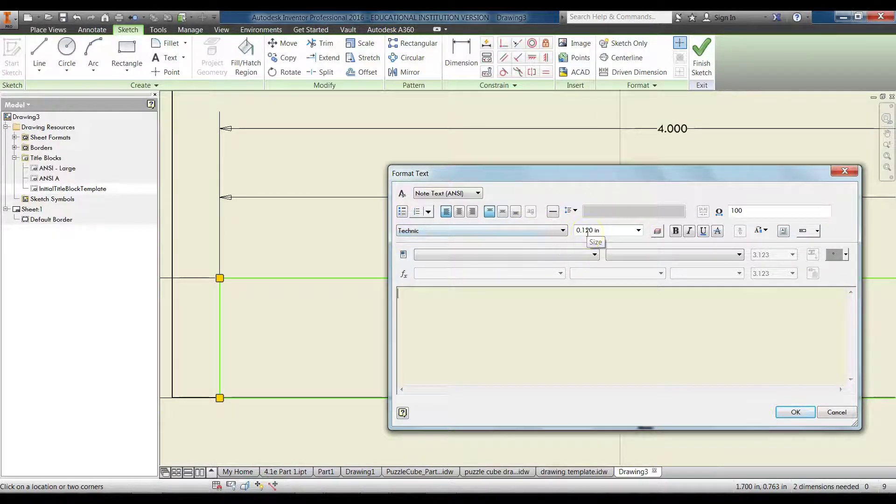
click(518, 308)
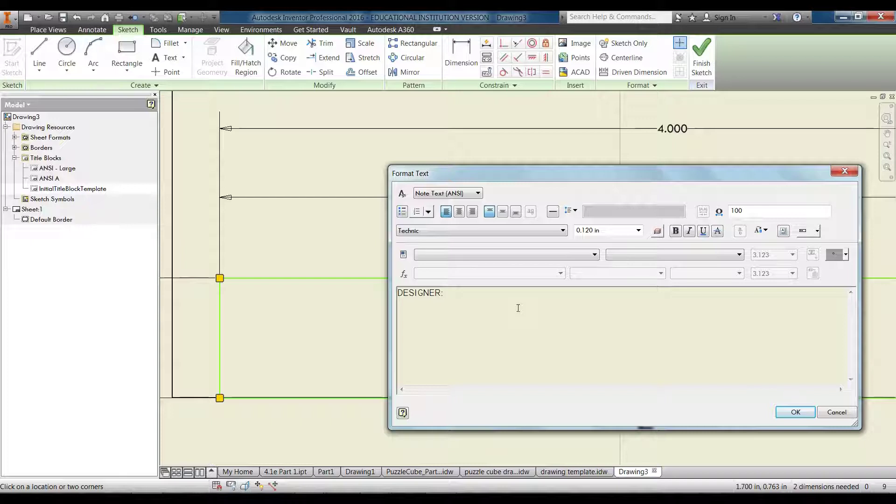
click(795, 413)
Add the label "TITLE:" at the upper-left corner of the second title block compartment in Technic font at 0.120 in
scroll(617, 346, down, 3)
middle_drag(716, 340, 250, 340)
scroll(353, 318, up, 3)
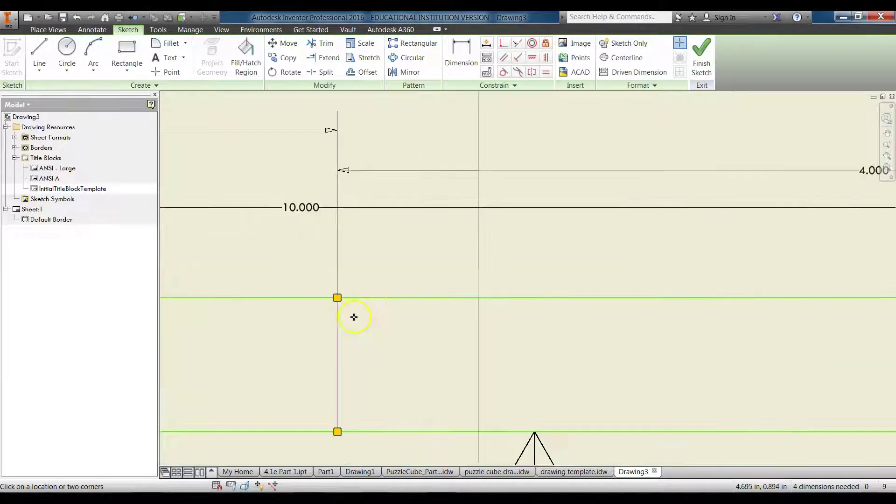
drag(342, 301, 704, 349)
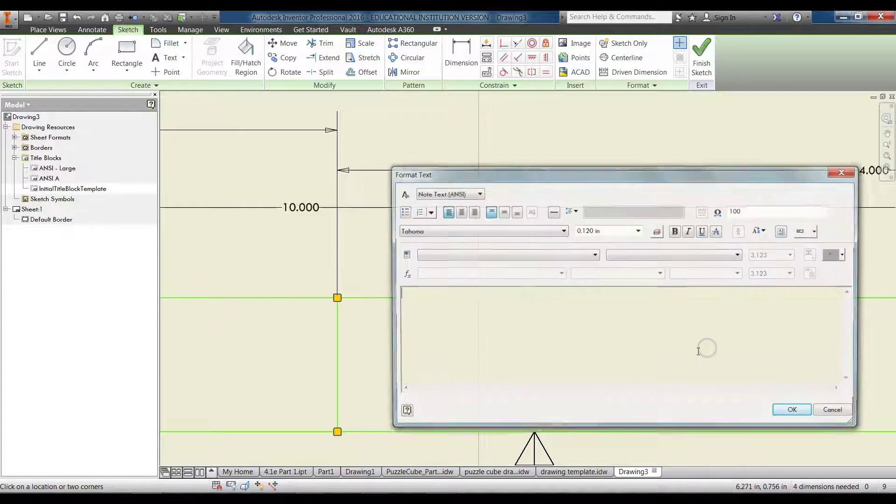
click(534, 233)
click(444, 248)
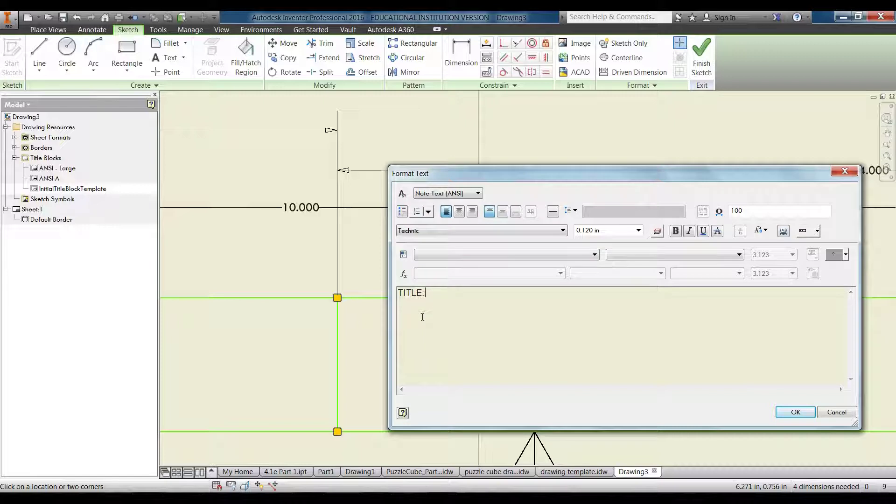
click(414, 238)
click(795, 412)
Add a centered "DATE:" label along the upper edge of the 1 in compartment in Technic font at 0.120 in
scroll(744, 375, up, 2)
mouse_move(743, 377)
middle_down()
mouse_move(372, 330)
mouse_move(136, 320)
middle_up()
middle_drag(526, 314, 463, 308)
scroll(463, 309, down, 2)
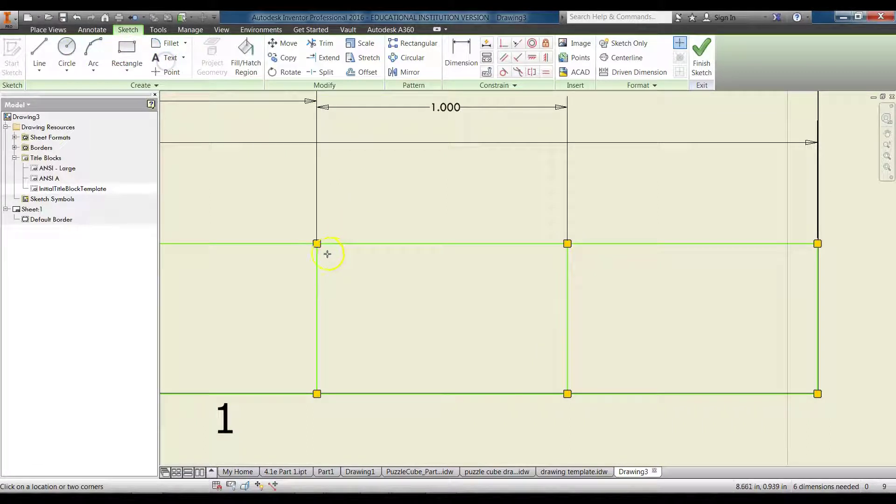
drag(325, 254, 558, 290)
click(474, 230)
click(434, 248)
click(458, 212)
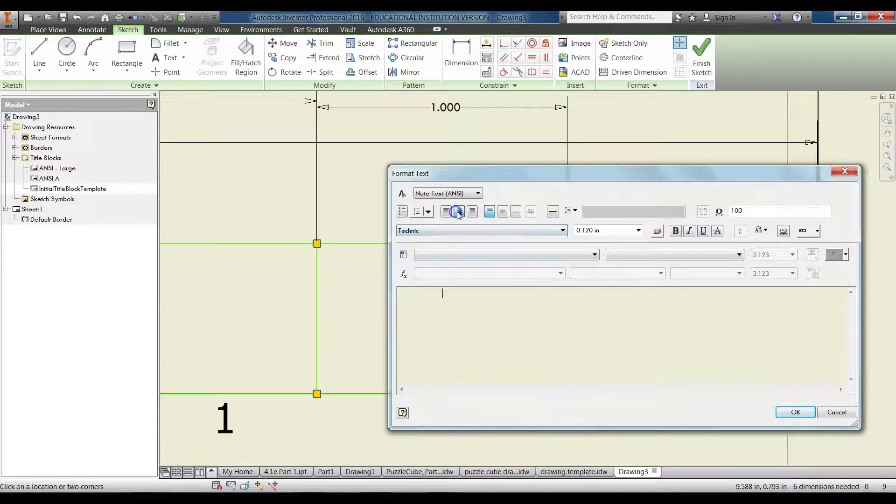
click(458, 212)
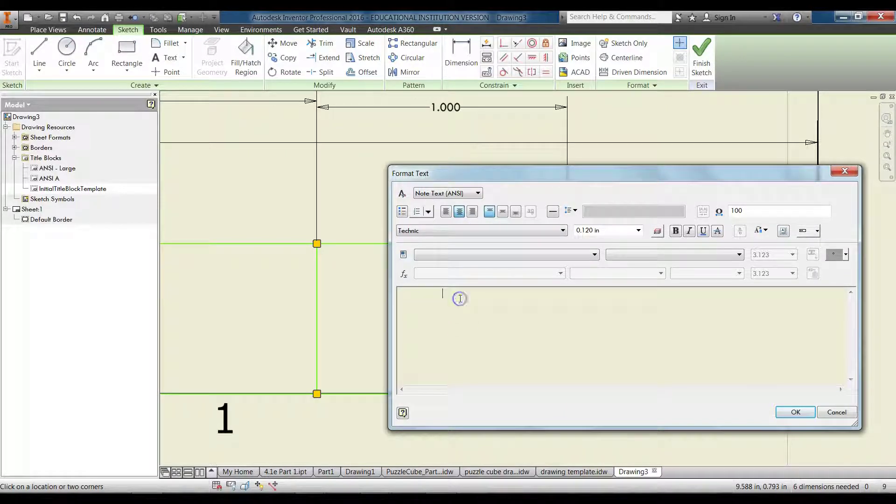
click(590, 299)
click(795, 413)
Start a text box beneath the DESIGNER: label, reaching to the first divider, with Technic font and a 0.2 in text size
scroll(587, 350, up, 4)
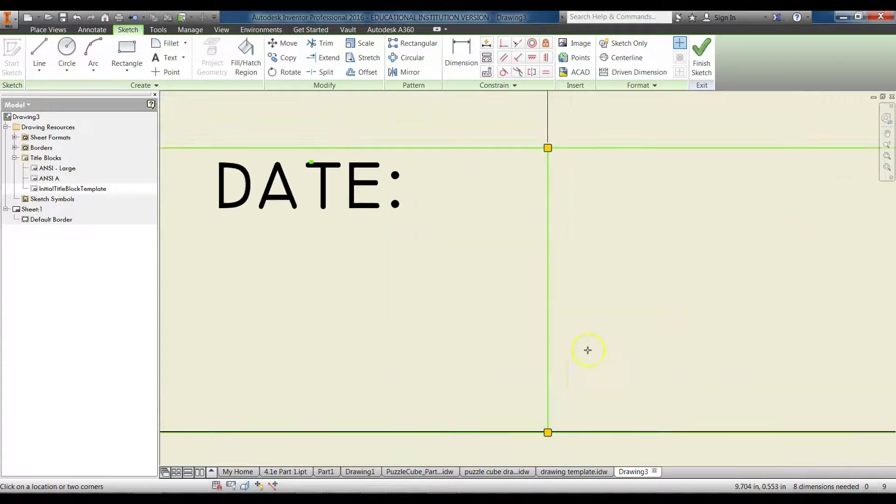
scroll(587, 350, down, 2)
scroll(586, 350, down, 5)
scroll(586, 350, up, 4)
scroll(286, 350, down, 5)
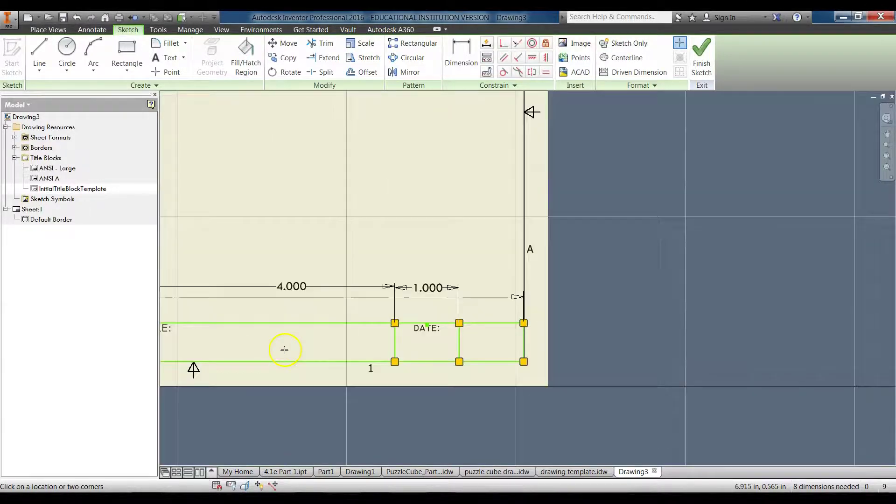
middle_drag(286, 350, 572, 351)
scroll(605, 349, up, 3)
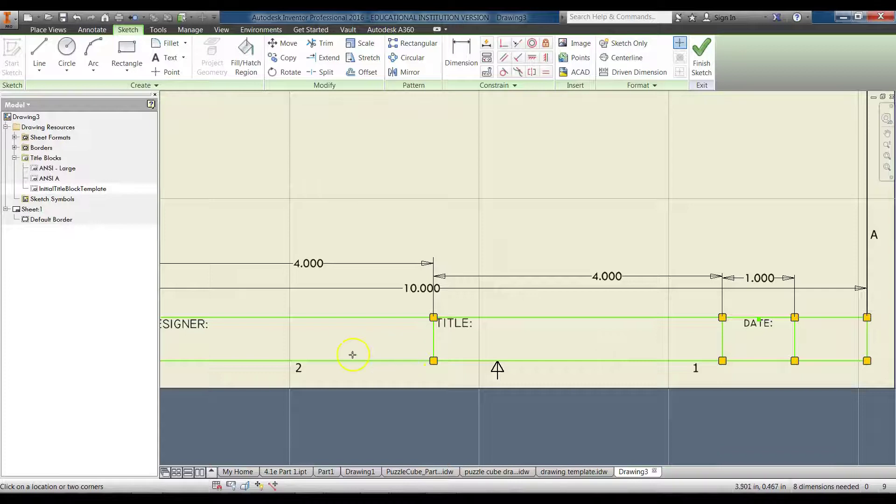
middle_drag(446, 347, 517, 339)
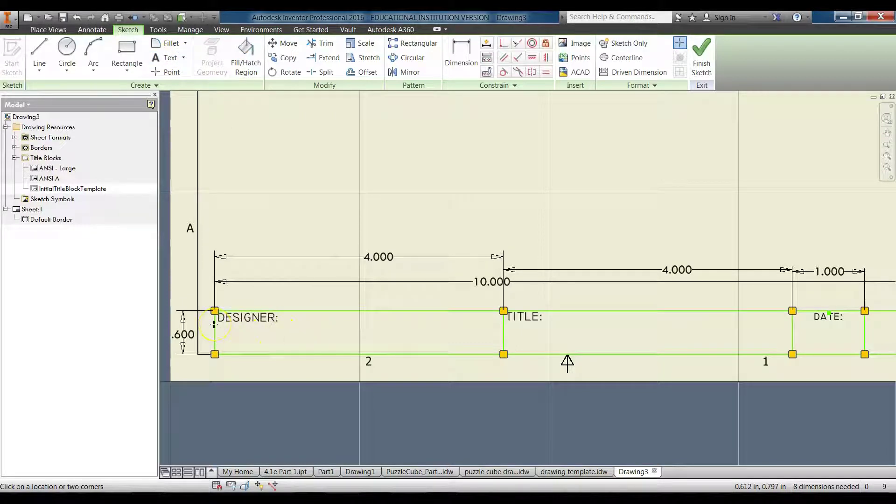
drag(273, 327, 503, 349)
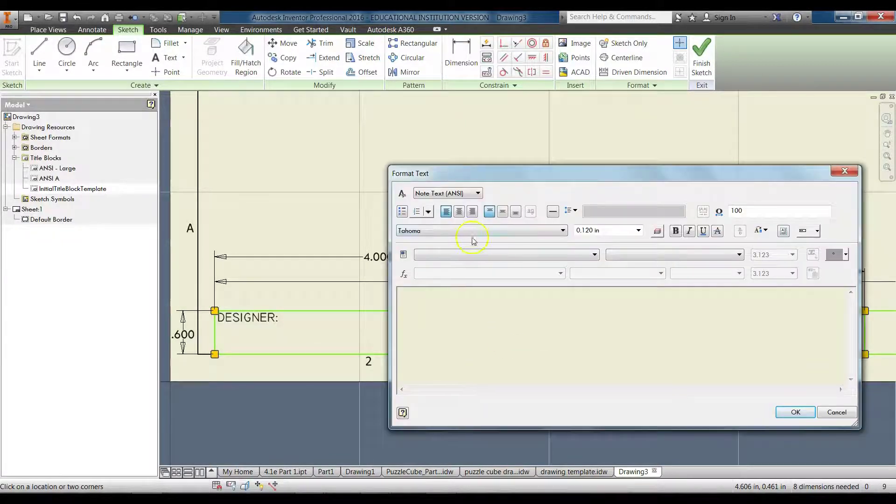
click(439, 232)
click(435, 244)
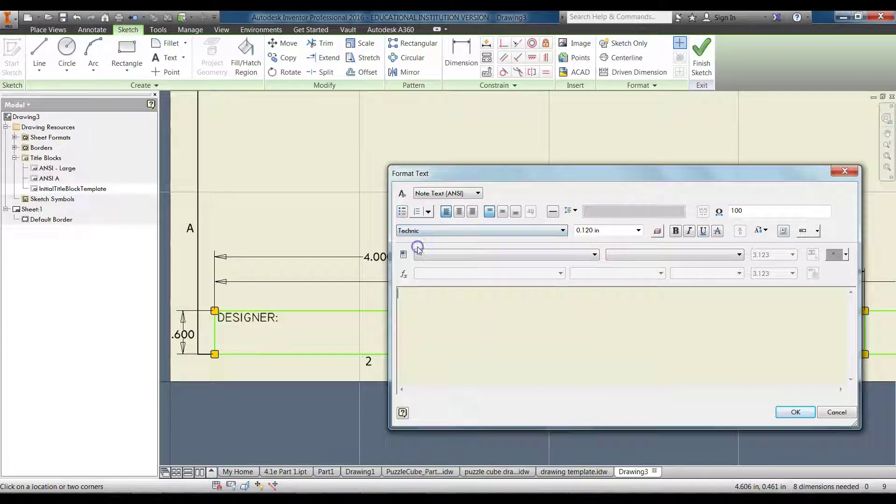
click(584, 230)
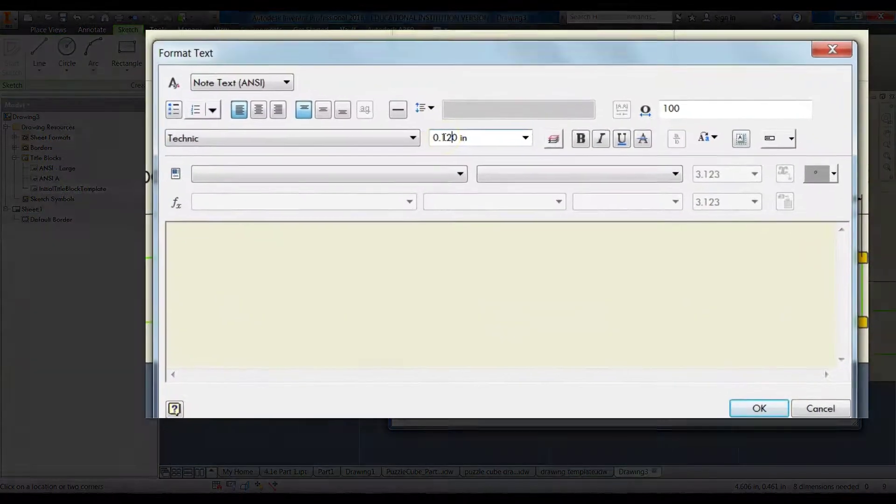
drag(445, 137, 484, 137)
key(BackSpace)
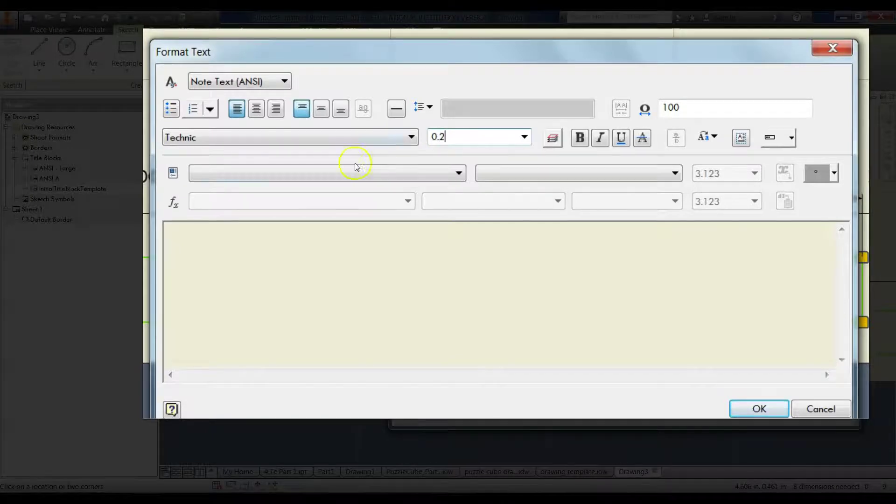
Insert the AUTHOR property from Properties - Drawing into the designer text box and center it horizontally
click(298, 181)
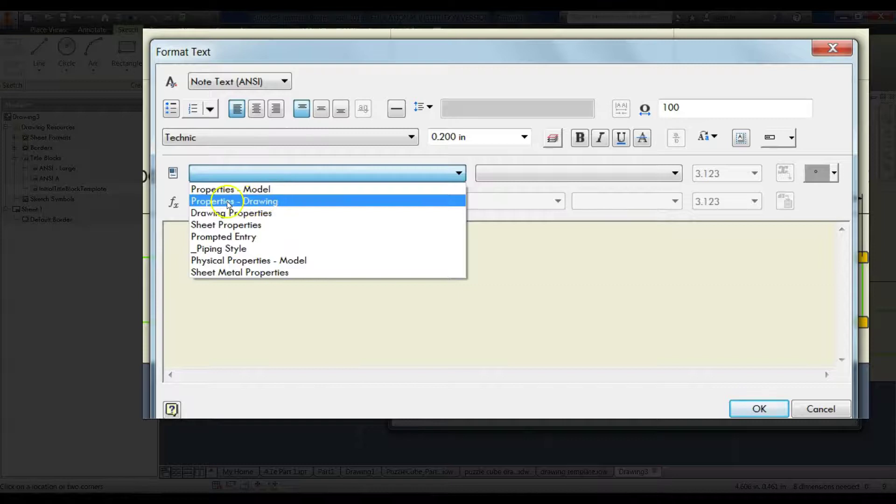
click(256, 201)
click(505, 176)
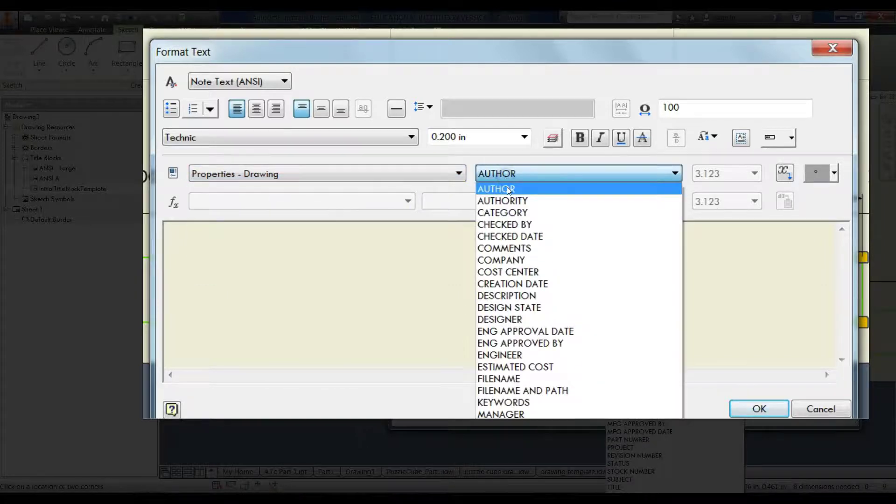
click(506, 187)
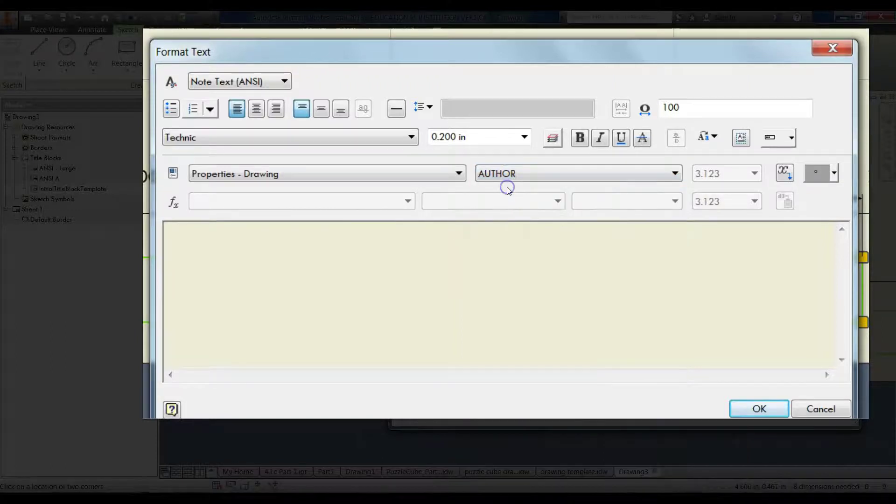
click(518, 179)
click(518, 180)
click(785, 178)
click(374, 162)
click(261, 116)
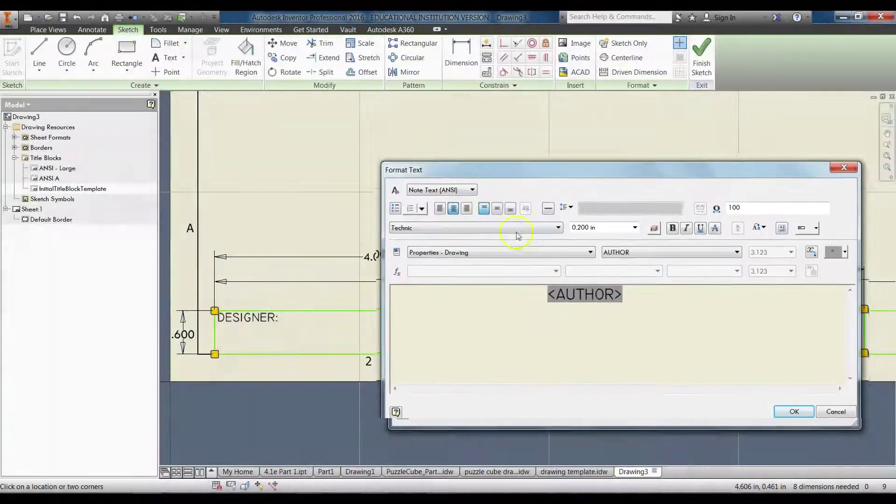
click(799, 411)
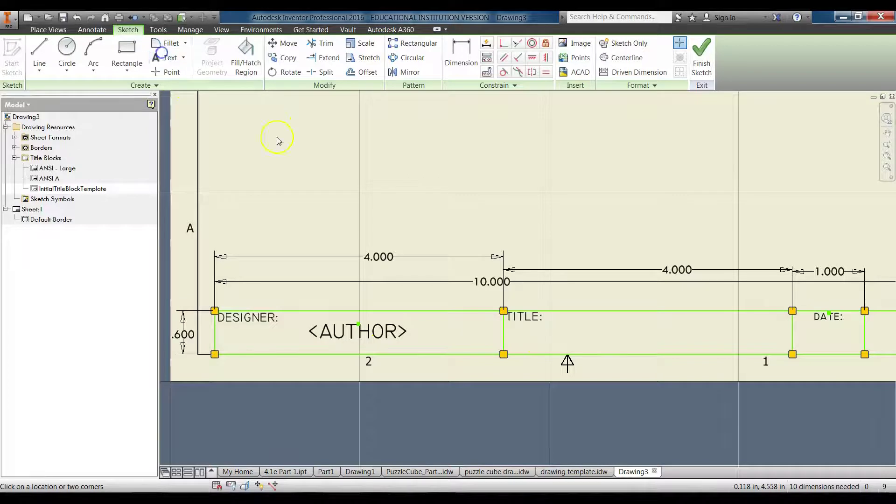
Start a text box beneath the TITLE: label spanning its compartment, with Technic font, centered alignment and a 0.2 in text size
middle_drag(569, 340, 416, 320)
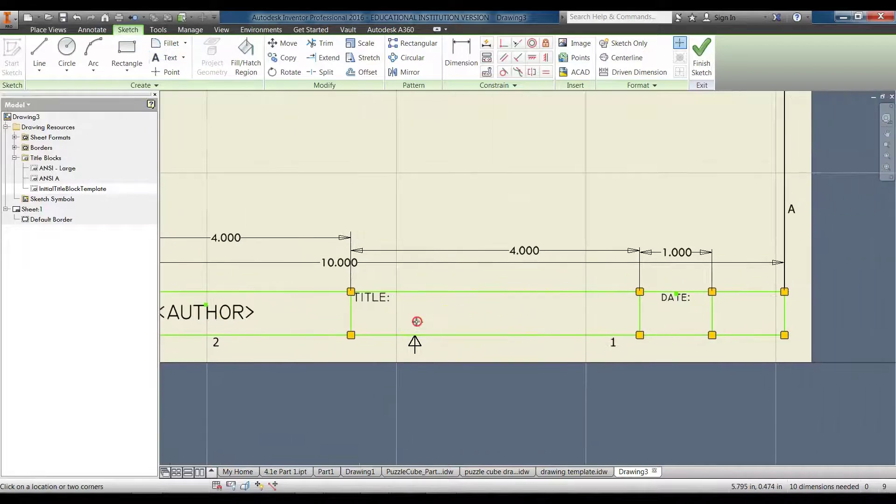
click(352, 302)
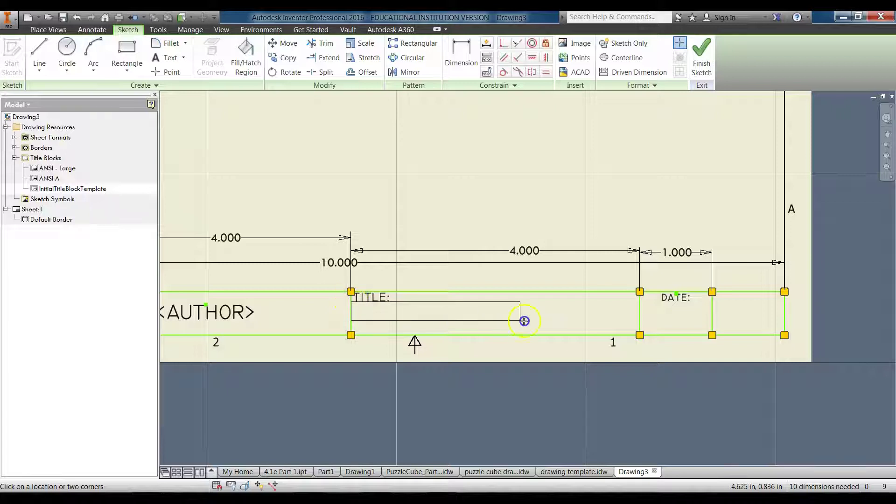
click(639, 334)
click(487, 230)
click(448, 246)
click(451, 229)
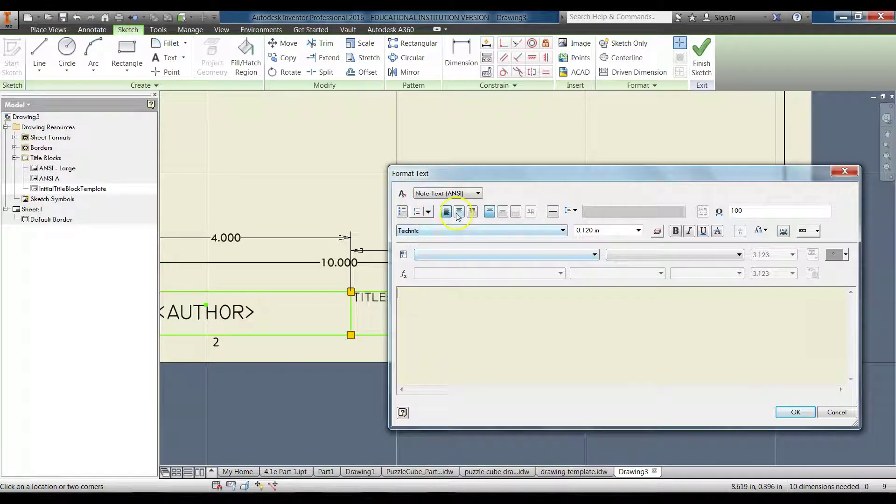
click(458, 213)
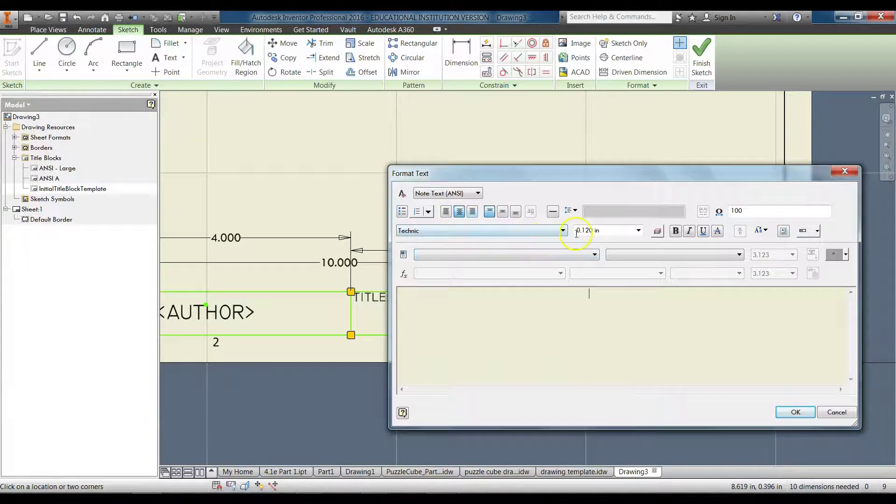
click(598, 230)
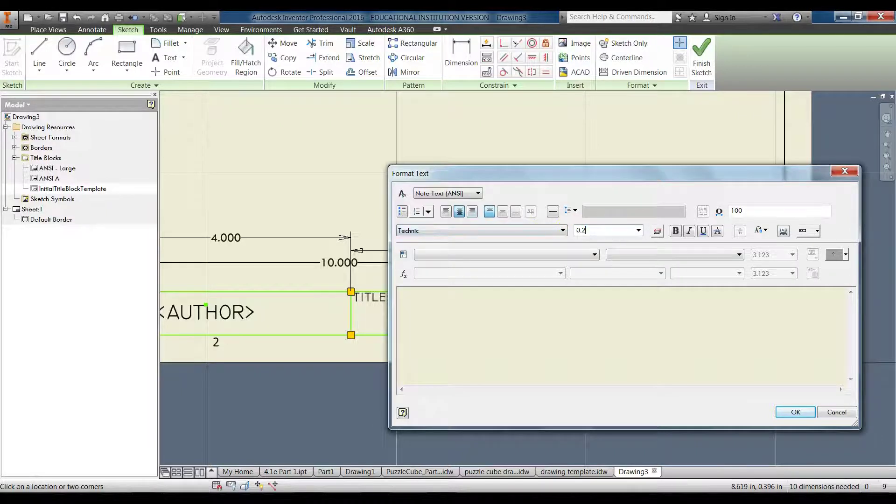
Insert the TITLE property from Properties - Drawing into the title compartment's text box
click(566, 255)
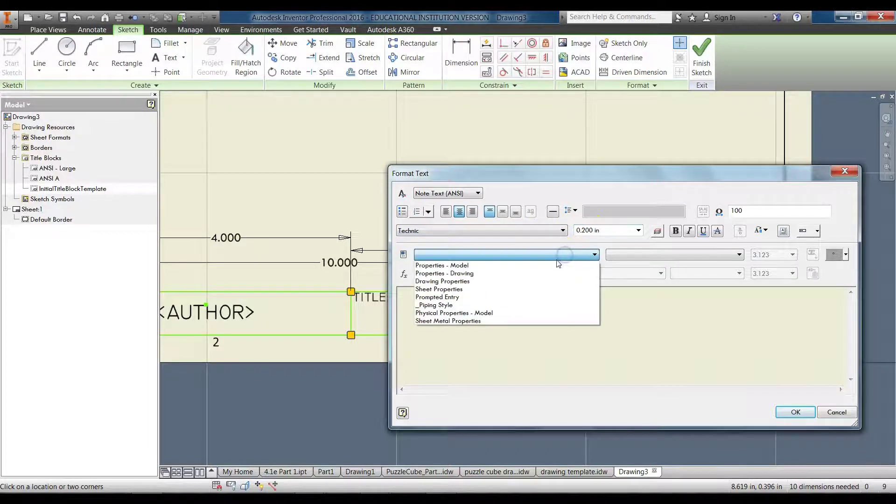
click(460, 274)
click(643, 255)
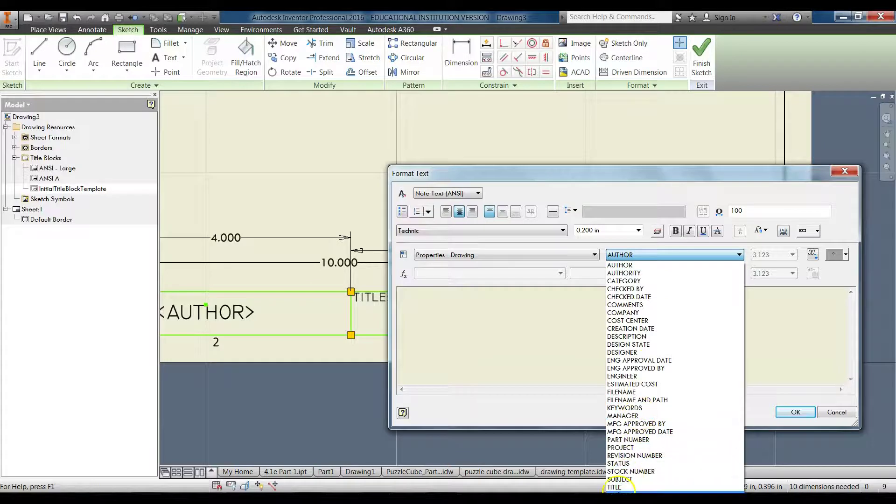
click(620, 487)
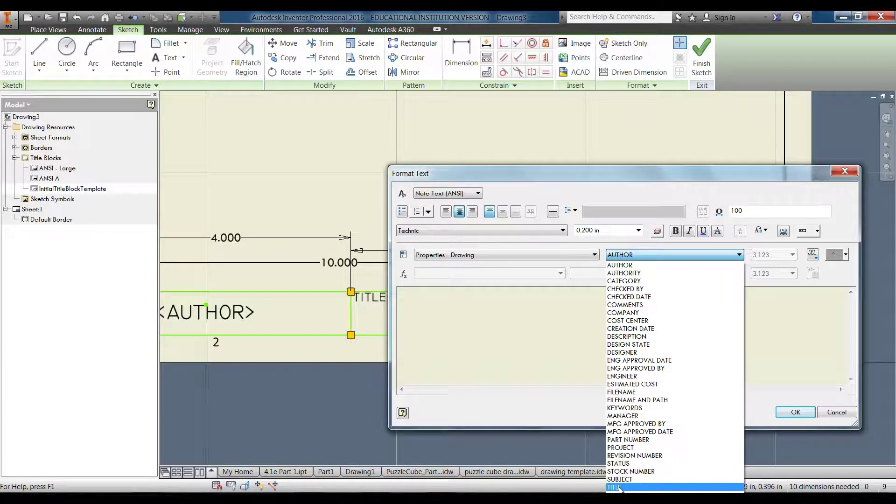
click(812, 255)
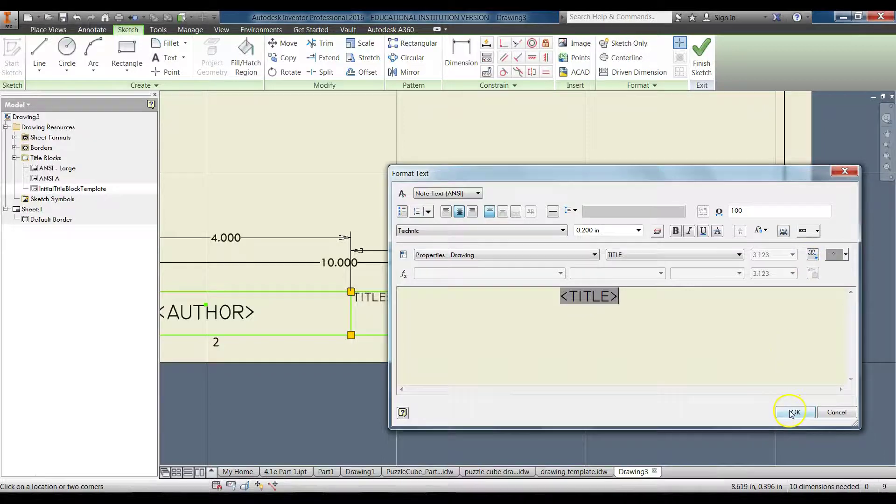
click(794, 412)
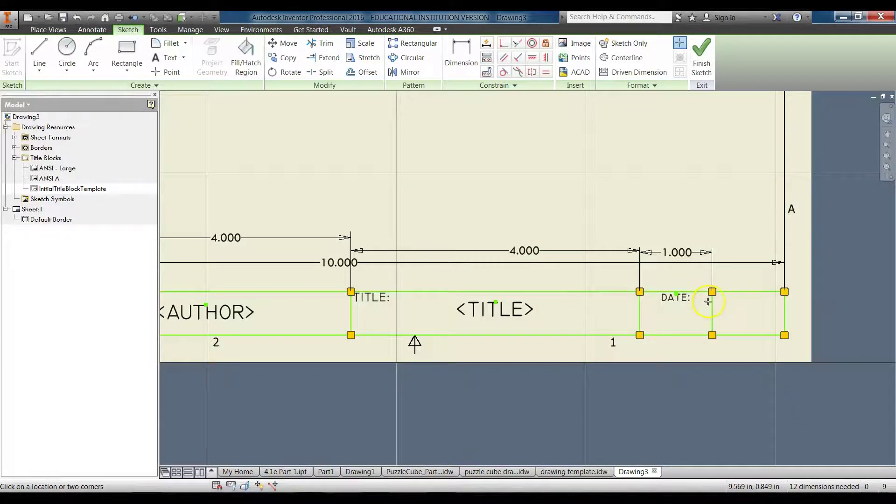
Start a text box beneath the DATE: label, spanning its compartment, and set the font to Technic
scroll(737, 332, down, 3)
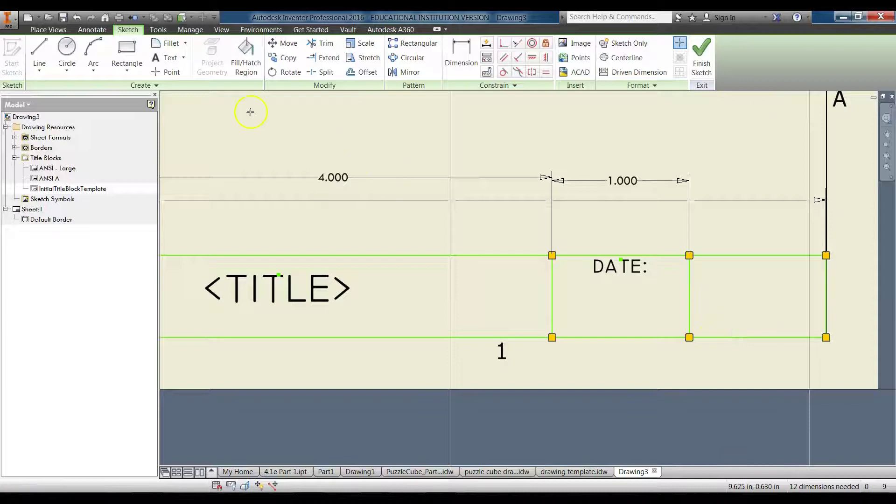
click(168, 58)
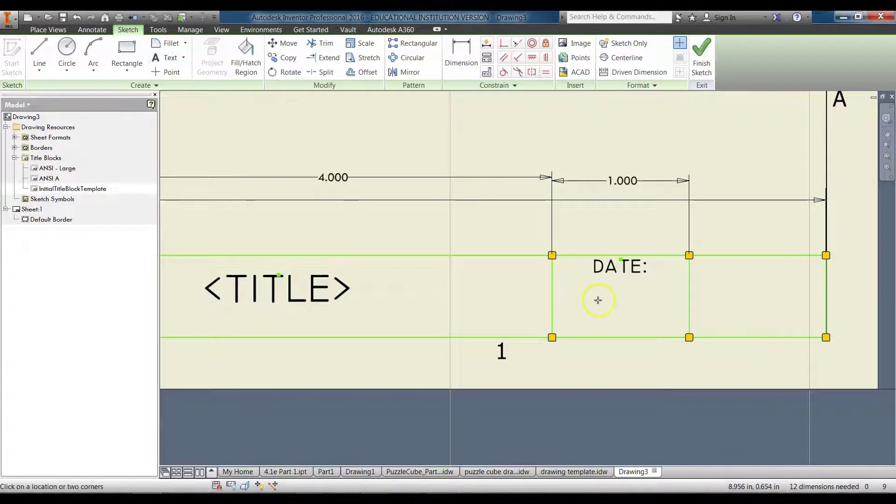
middle_drag(641, 301, 534, 297)
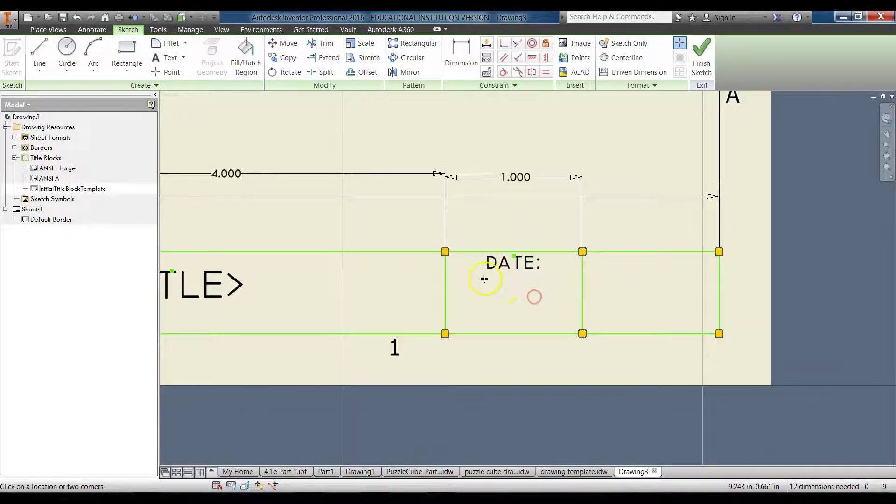
drag(445, 277, 581, 331)
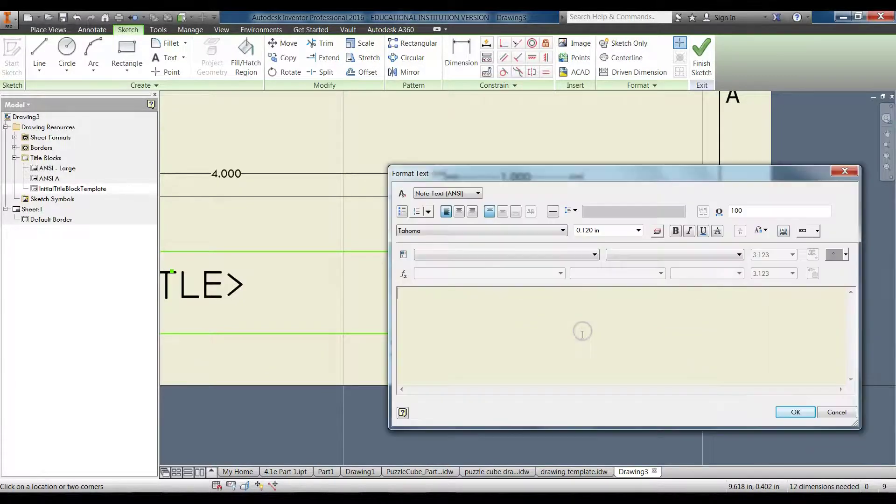
click(483, 233)
click(429, 250)
Insert the CREATION DATE property from Properties - Drawing into the date text box and center it horizontally
click(552, 254)
click(434, 274)
click(739, 254)
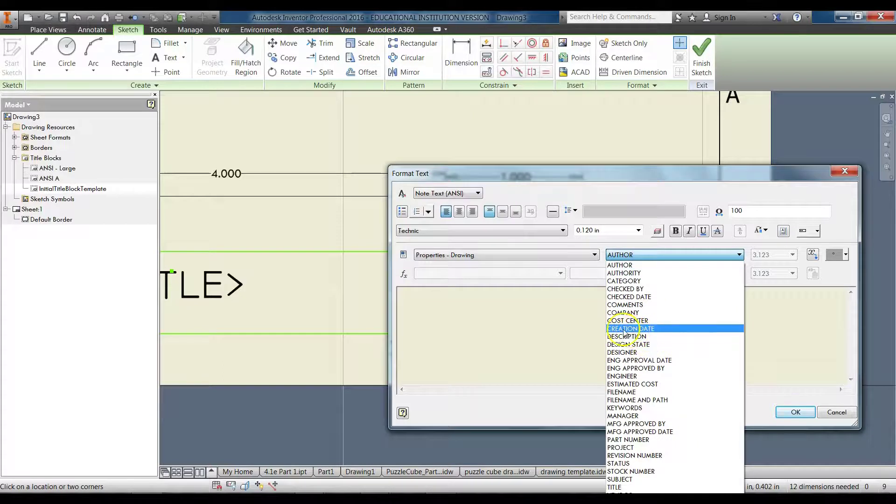
click(628, 328)
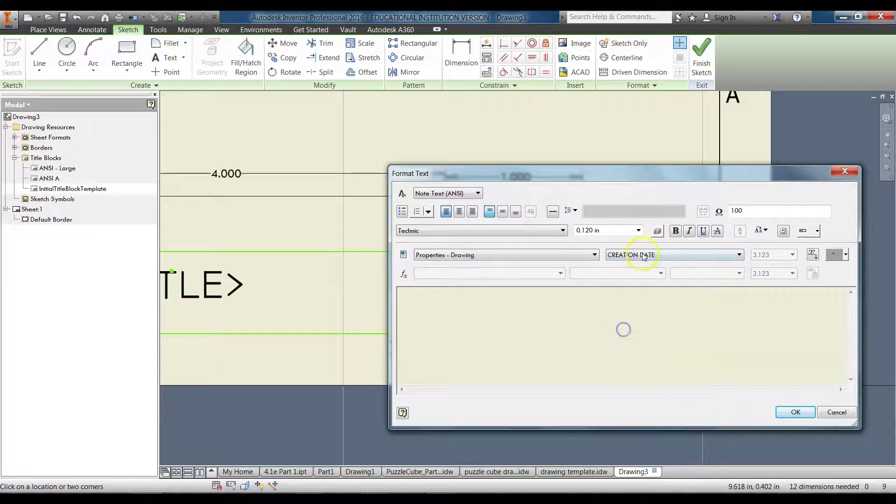
click(812, 254)
click(463, 216)
click(795, 412)
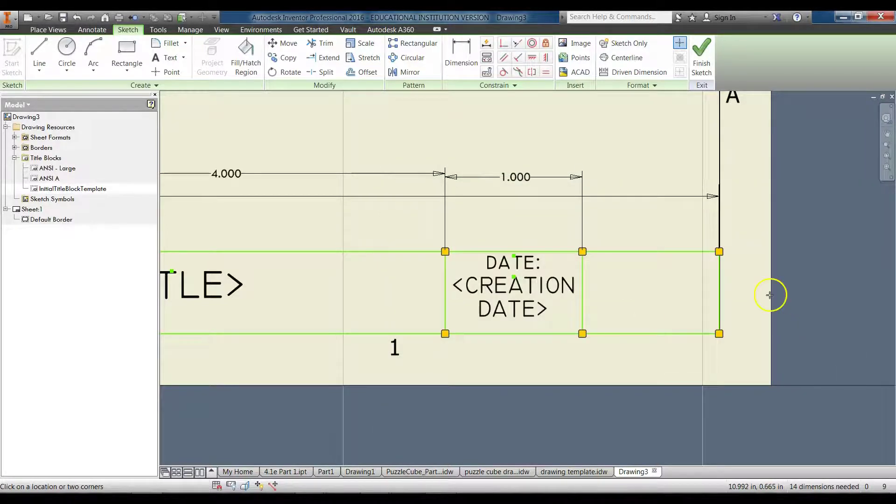
Start inserting an image by drawing its frame inside the empty compartment beside the date
scroll(676, 310, down, 2)
scroll(676, 310, down, 2)
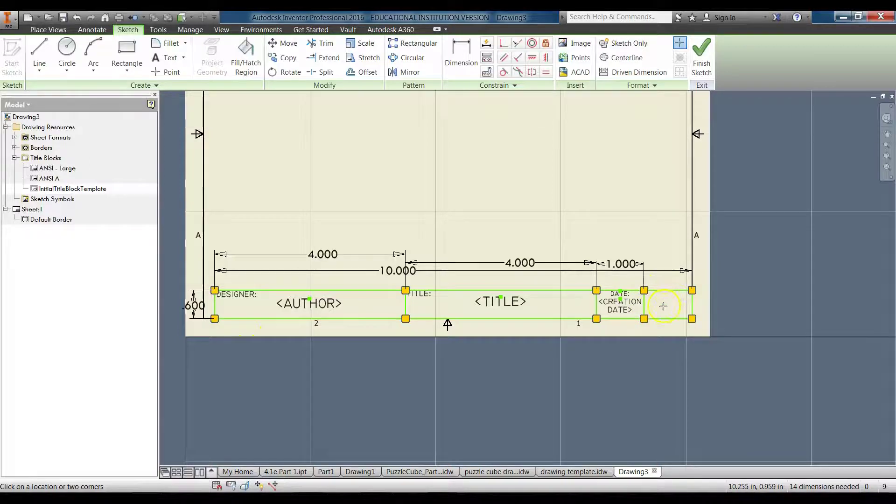
scroll(675, 302, up, 3)
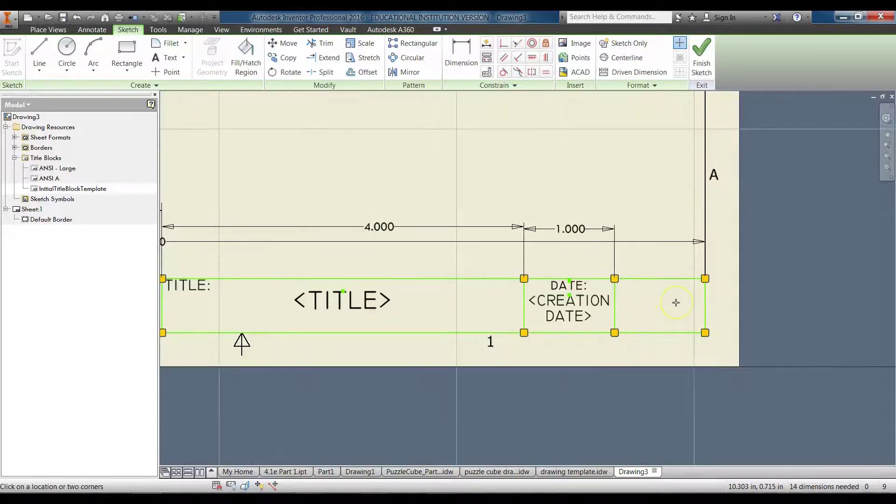
click(583, 47)
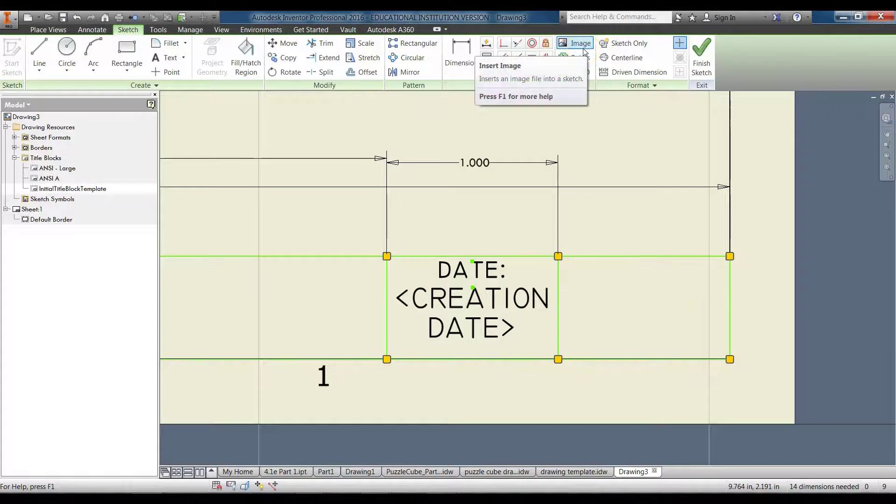
click(581, 48)
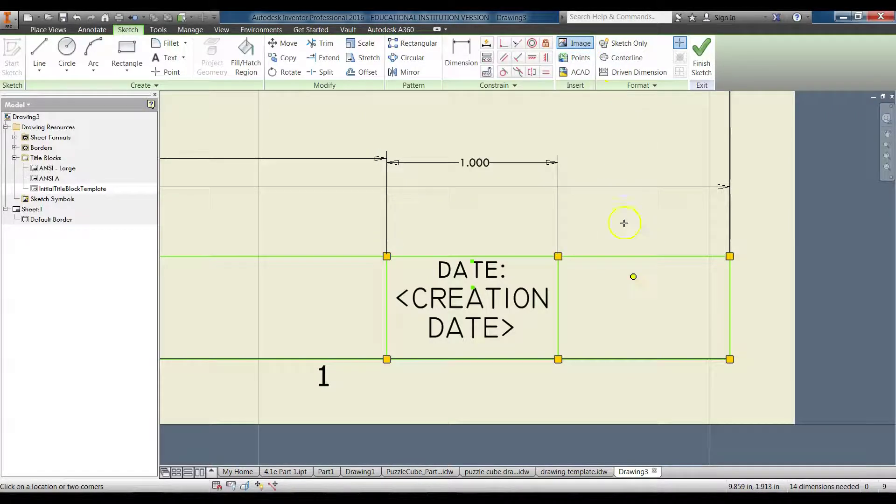
drag(591, 266, 688, 356)
drag(528, 142, 317, 79)
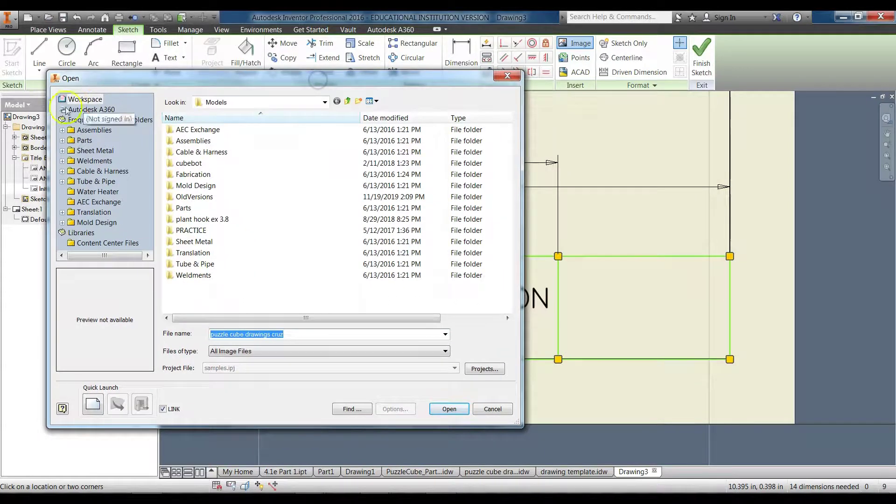
Place the shark PNG image from the My Pictures folder in the frame, accepting the link into the unsaved drawing
click(324, 102)
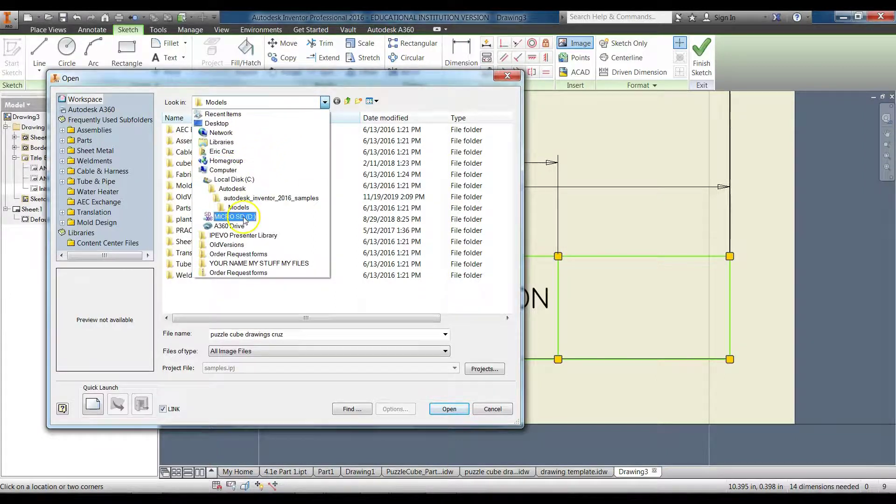
click(259, 152)
double_click(448, 189)
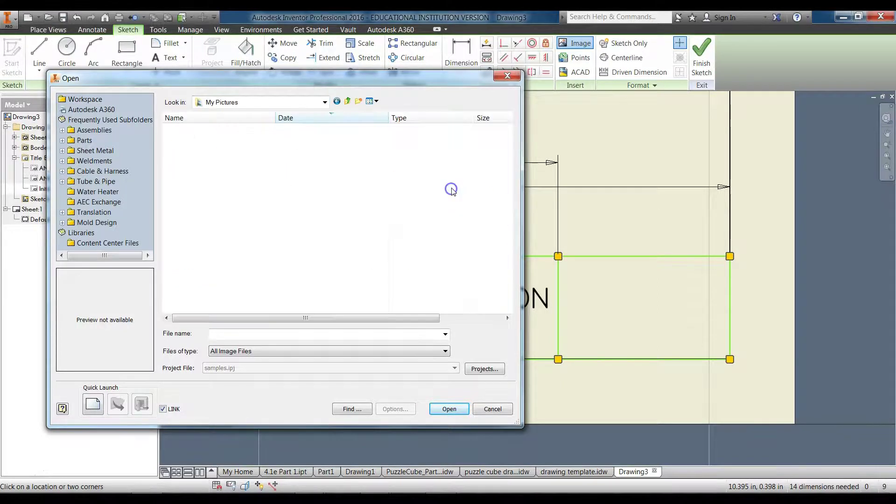
click(199, 230)
scroll(214, 265, down, 1)
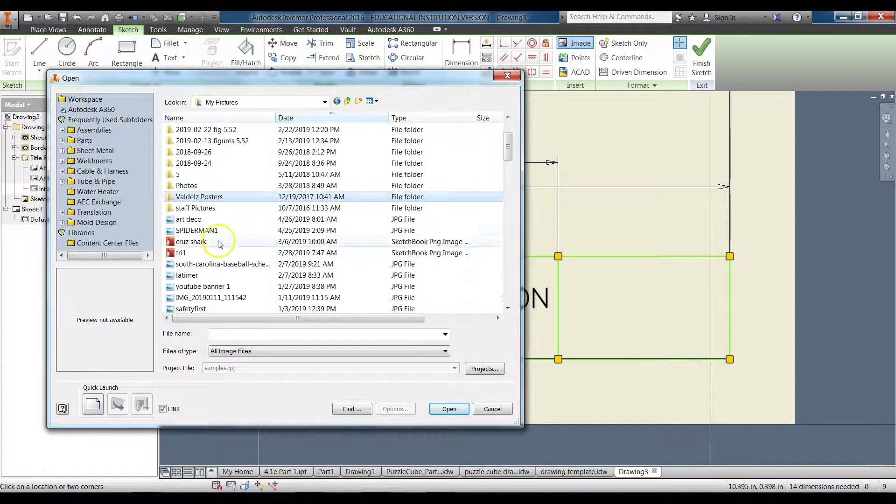
click(216, 243)
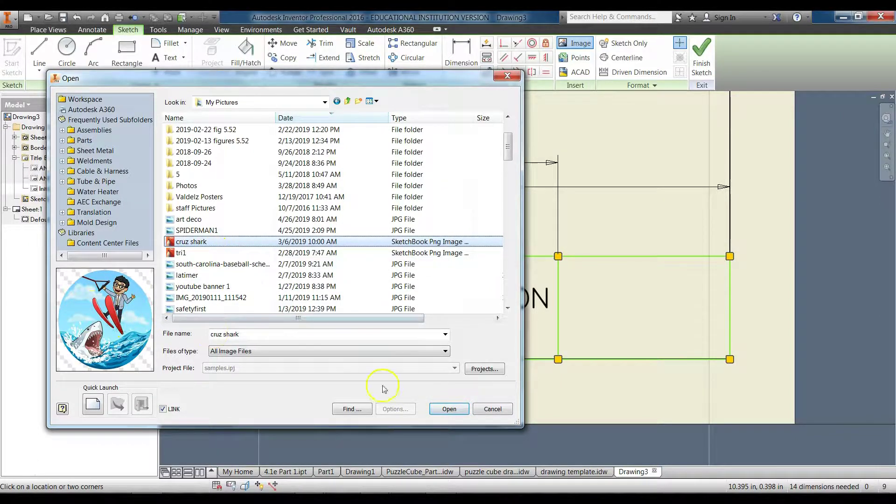
click(443, 410)
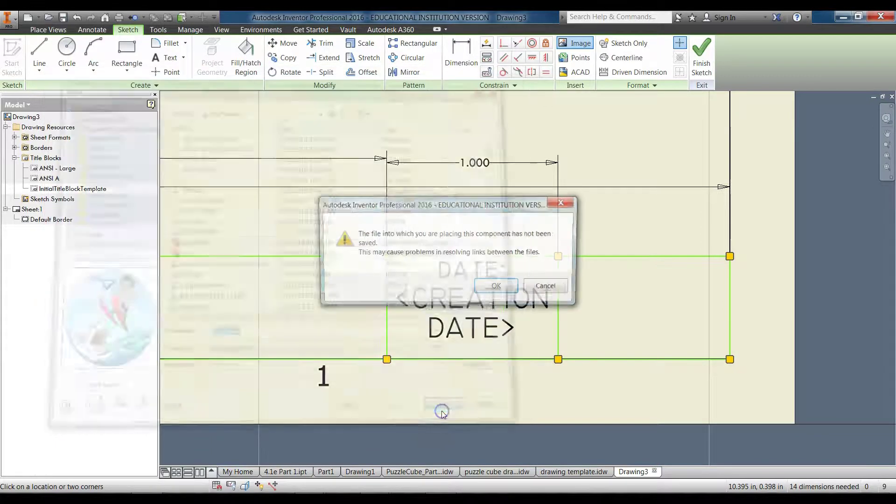
click(498, 286)
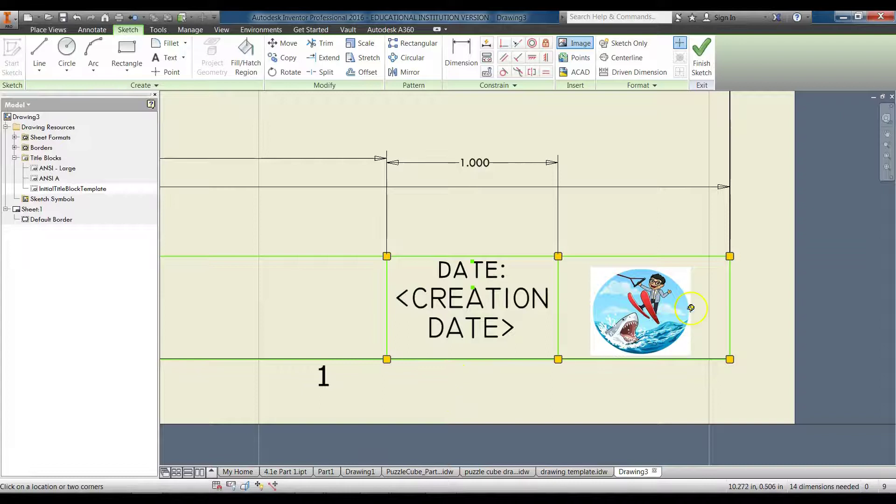
Finish the title block sketch and save it under the name CUSTOM TITLE BLOCK
scroll(678, 325, down, 2)
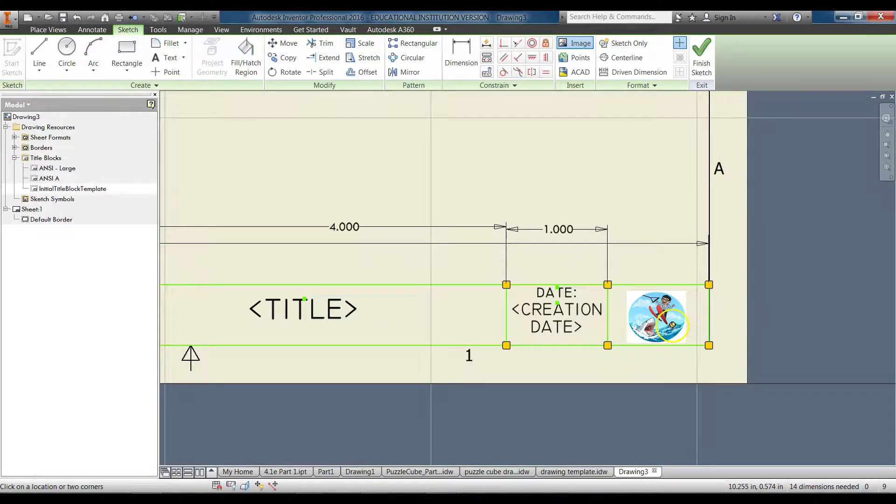
scroll(678, 325, up, 3)
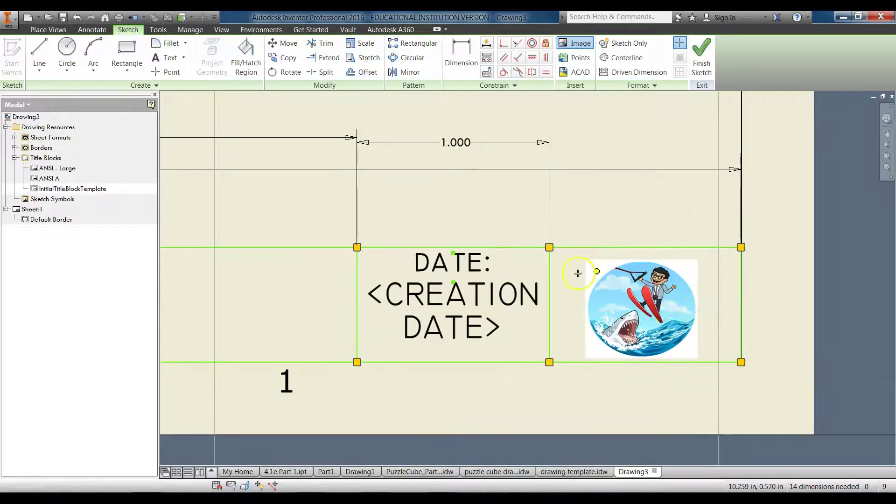
click(699, 55)
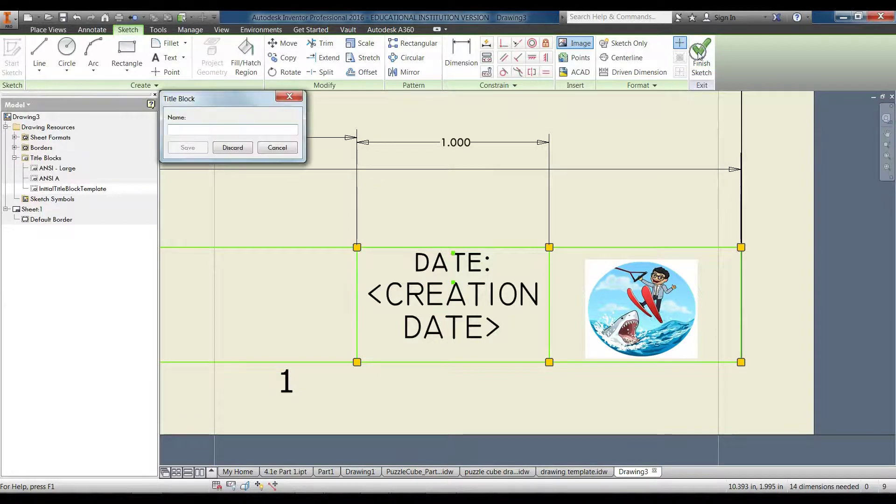
drag(198, 92, 229, 105)
click(226, 143)
text(CUSTOM )
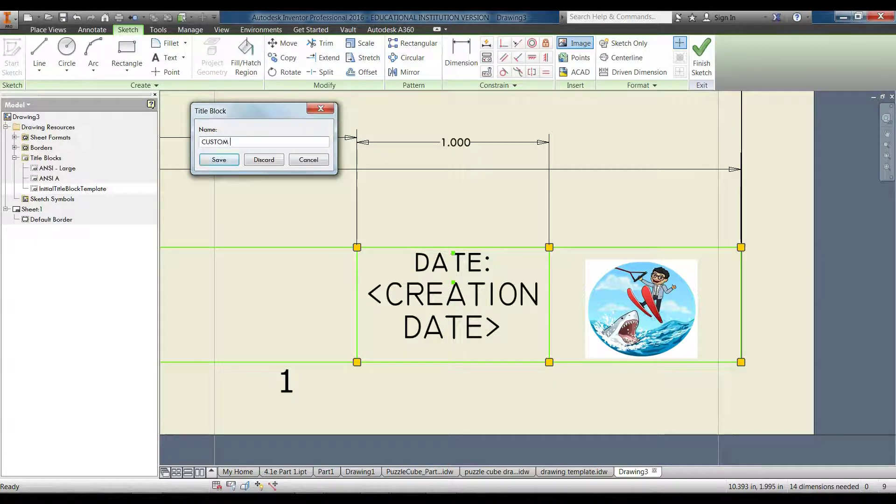
text(TITLE BLOCK)
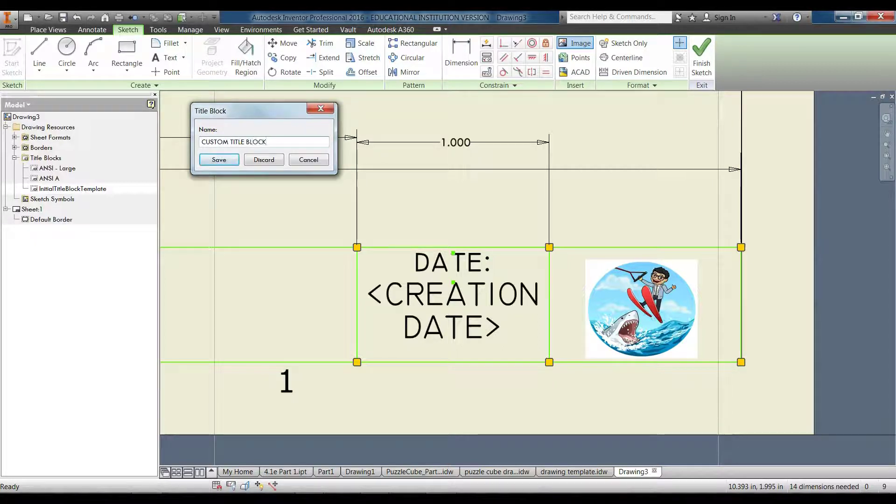
click(219, 159)
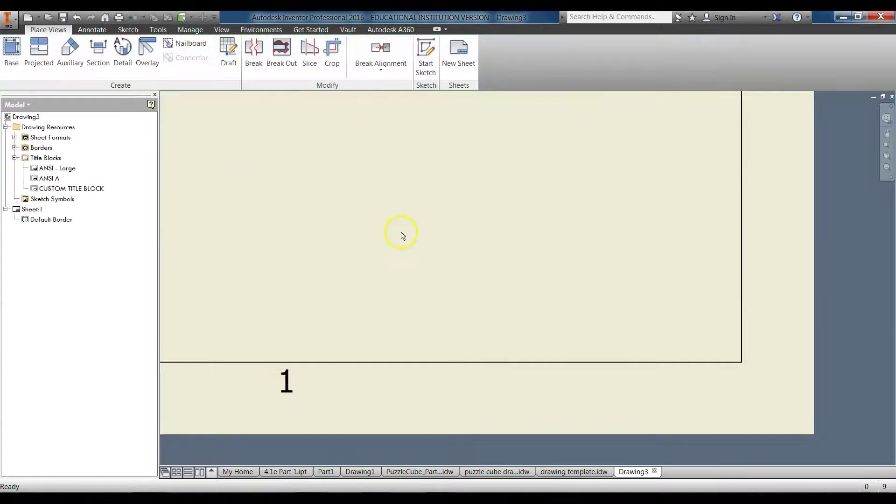
Insert CUSTOM TITLE BLOCK from the drawing resources onto the sheet
scroll(401, 237, down, 3)
mouse_move(384, 224)
middle_down()
mouse_move(652, 352)
mouse_move(568, 360)
middle_up()
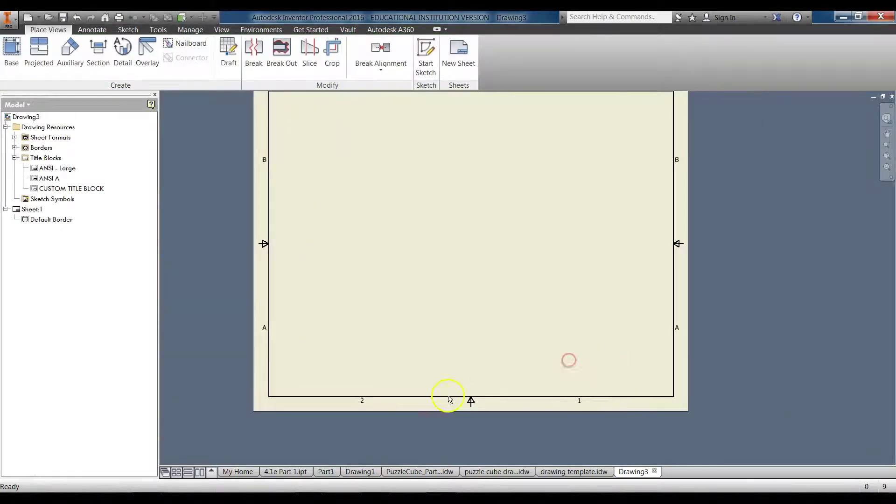
right_click(50, 190)
click(61, 228)
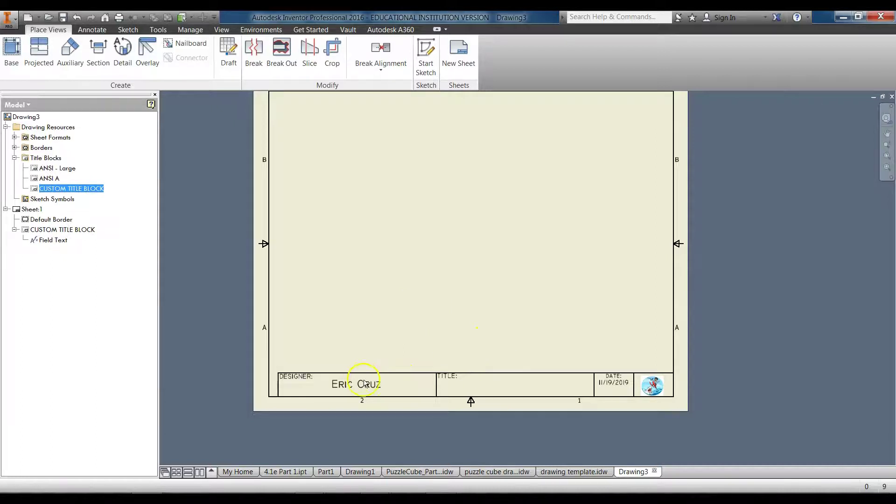
middle_click(514, 304)
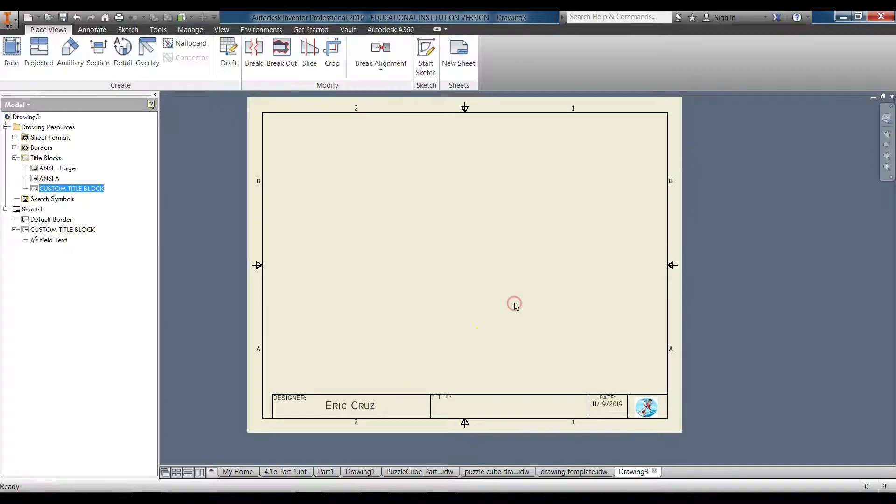
click(514, 304)
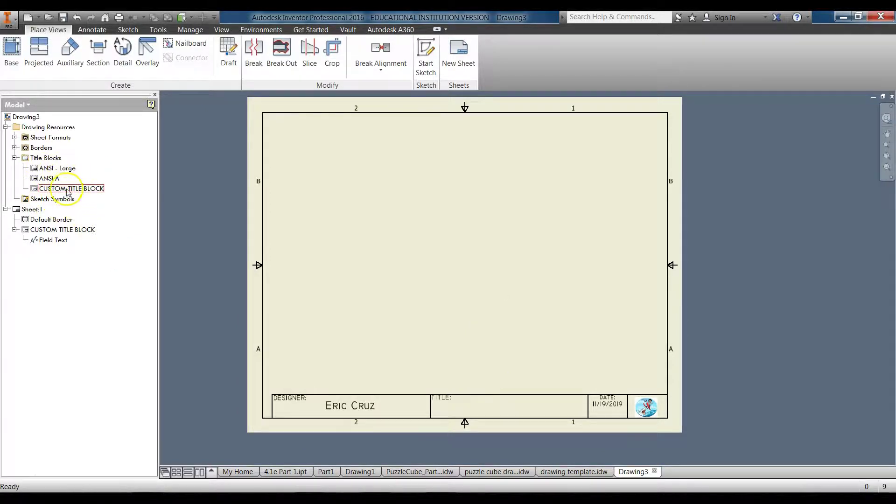
double_click(86, 189)
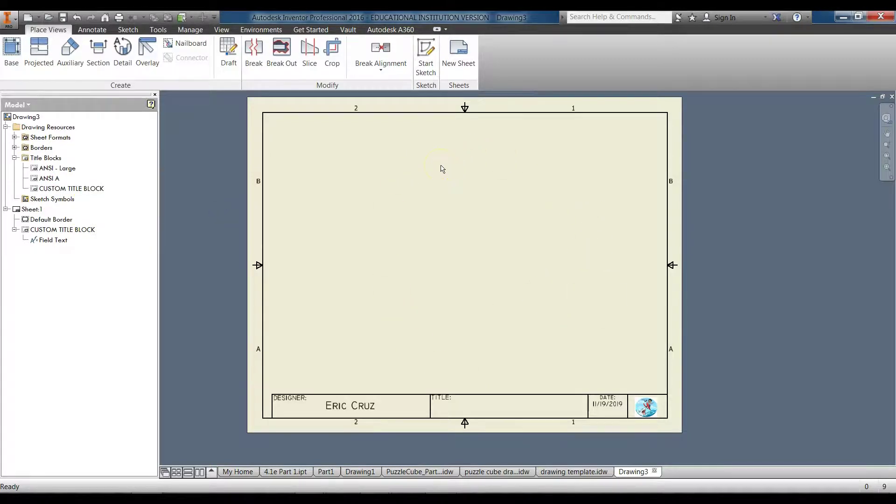
Open the existing drawing template.idw from the recent drawings and examine its title block layout
click(238, 471)
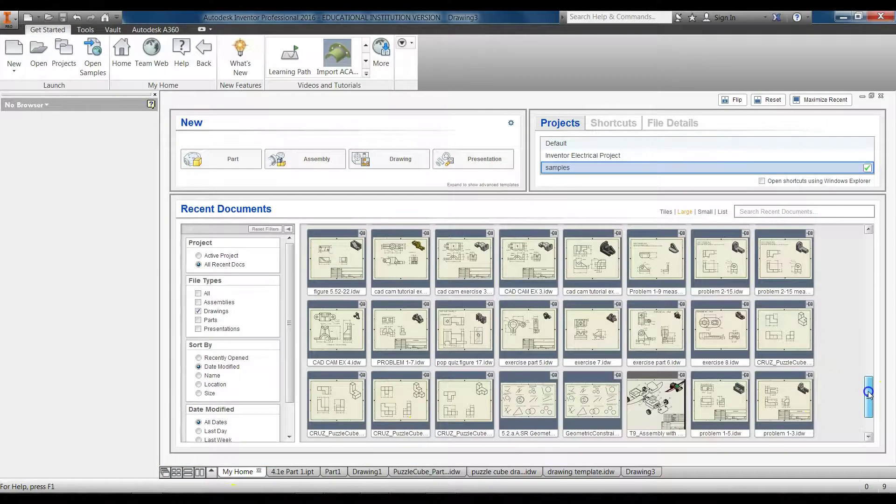
drag(868, 395, 868, 409)
click(668, 420)
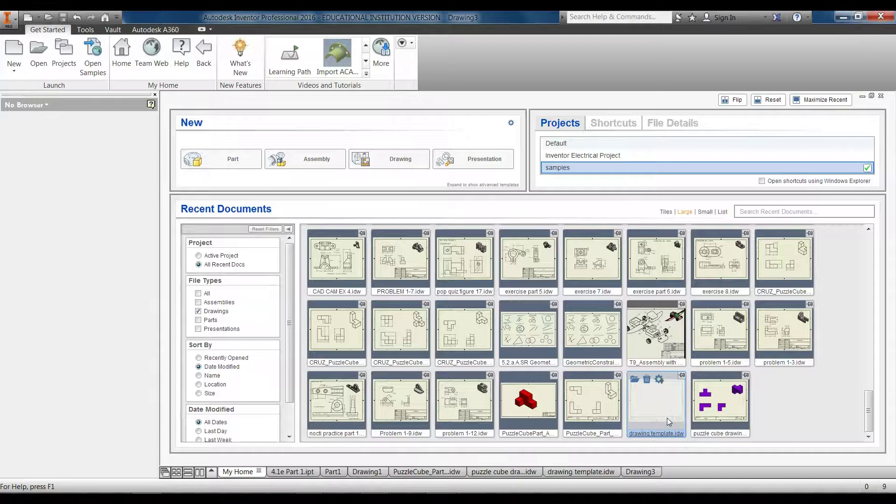
click(667, 419)
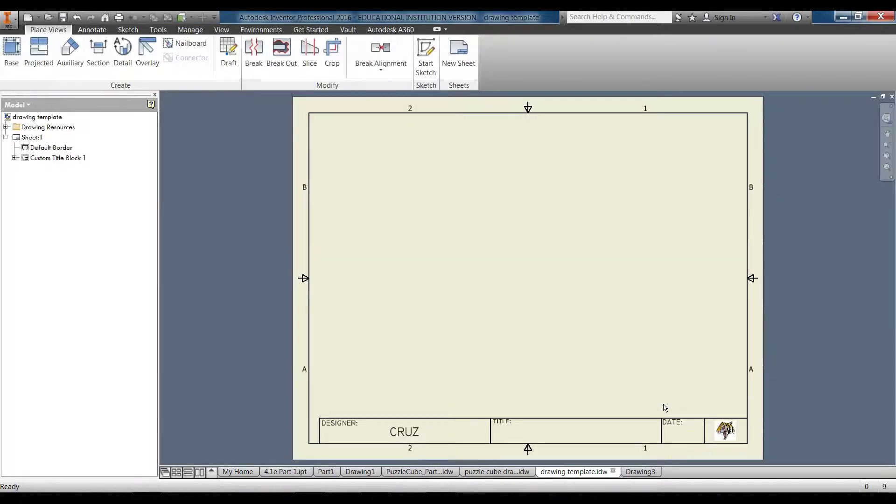
click(504, 379)
Return to the unsaved Drawing3 and save it as an Inventor drawing named MY CUSTOM DRAWING SHEET in the Models folder
click(634, 471)
click(625, 294)
click(13, 22)
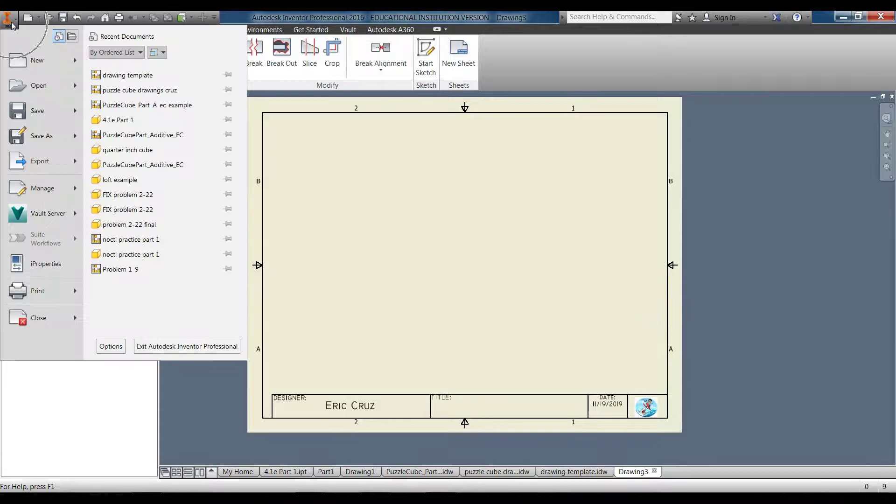
click(21, 146)
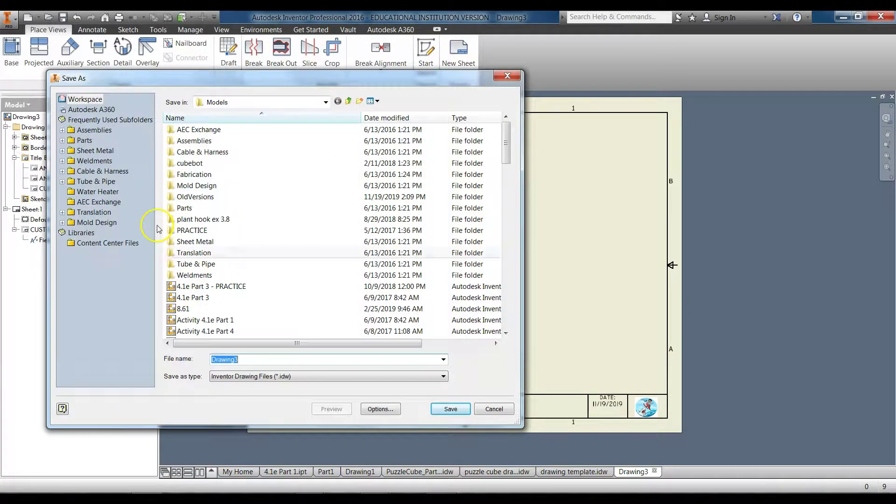
click(184, 344)
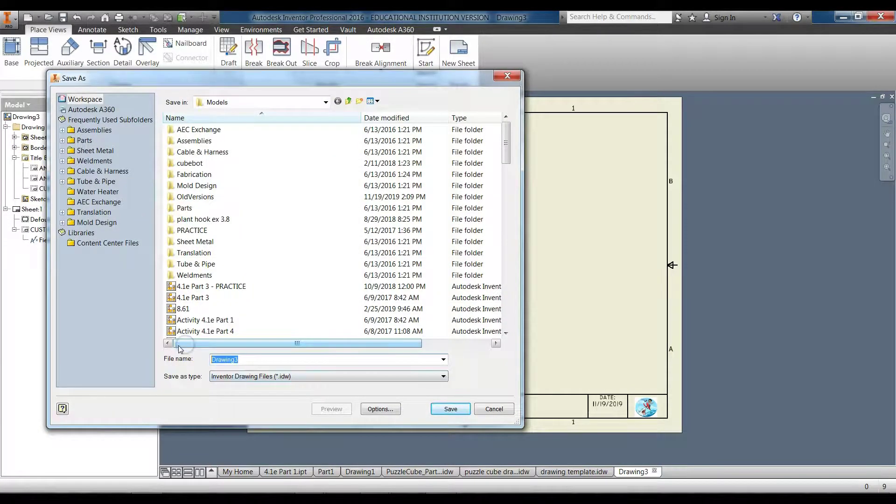
text(MY CUSTOM DRAWING SHEET)
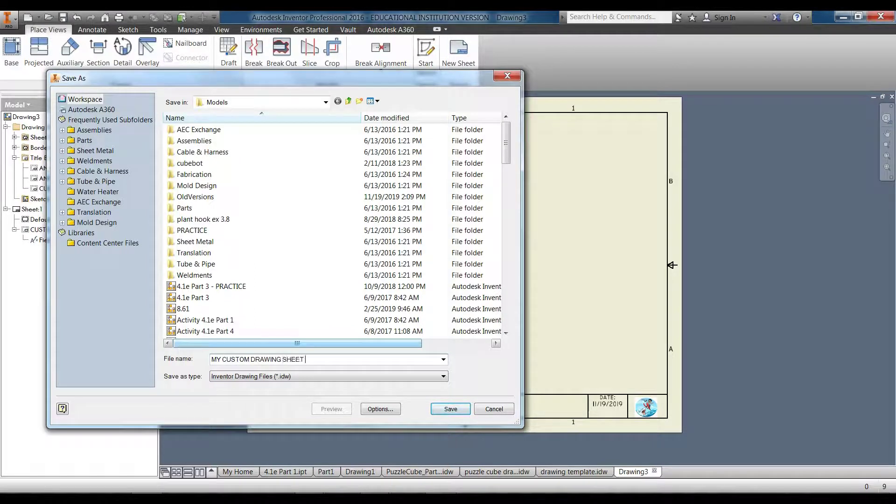
click(450, 409)
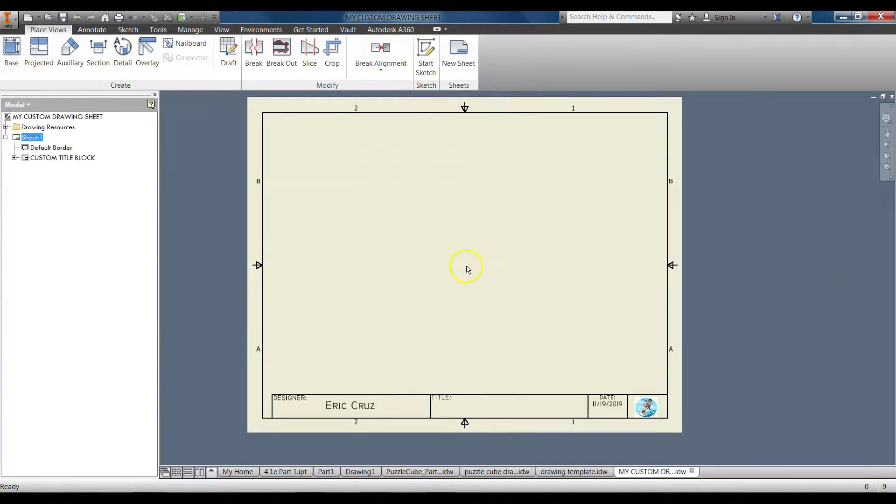
Look for the saved drawing sheet at the end of the recent drawings and return to it
click(237, 480)
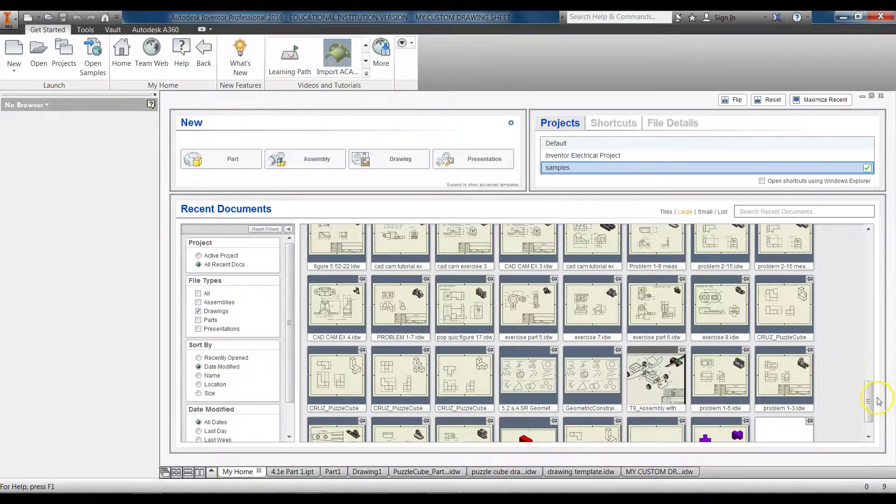
scroll(879, 401, down, 1)
mouse_move(803, 400)
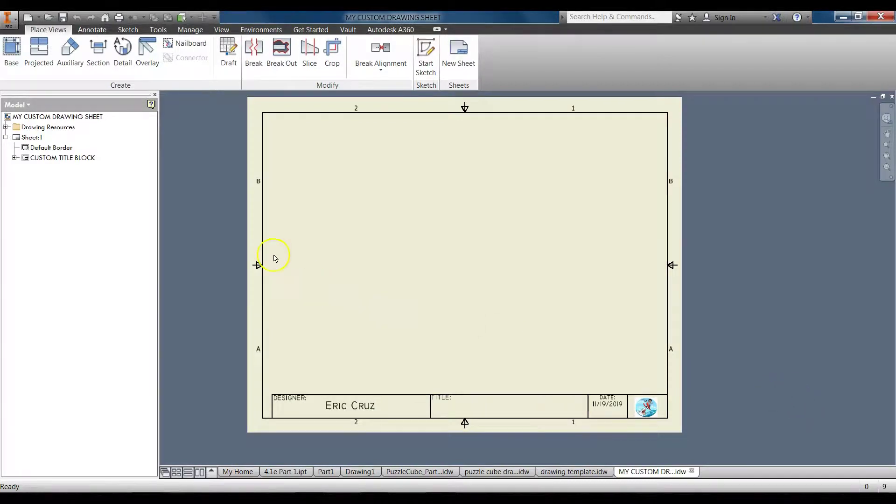
click(15, 18)
click(32, 148)
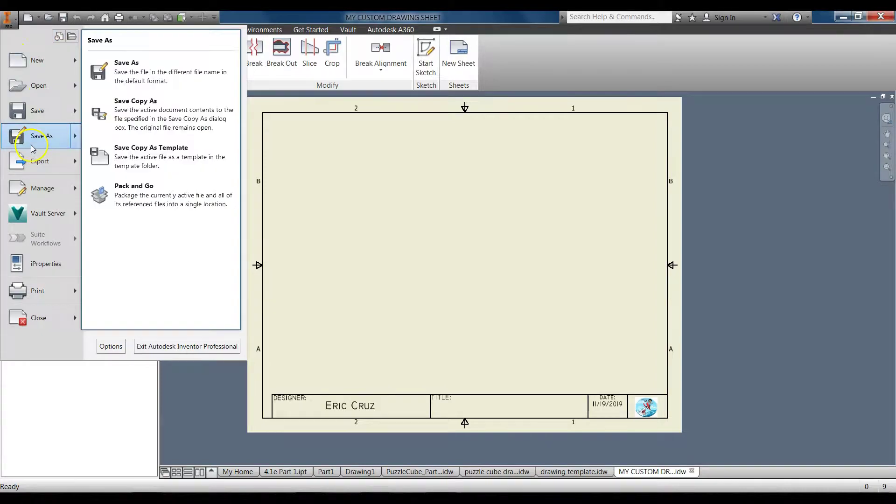
click(28, 137)
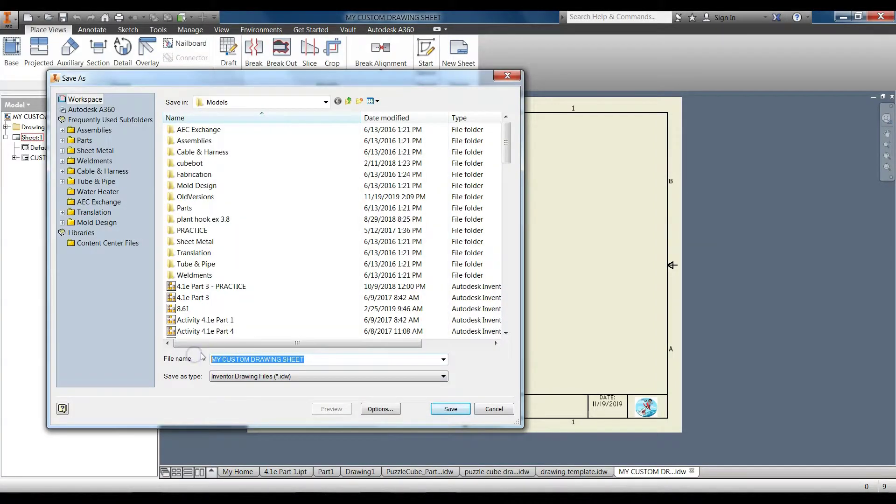
text(PART N)
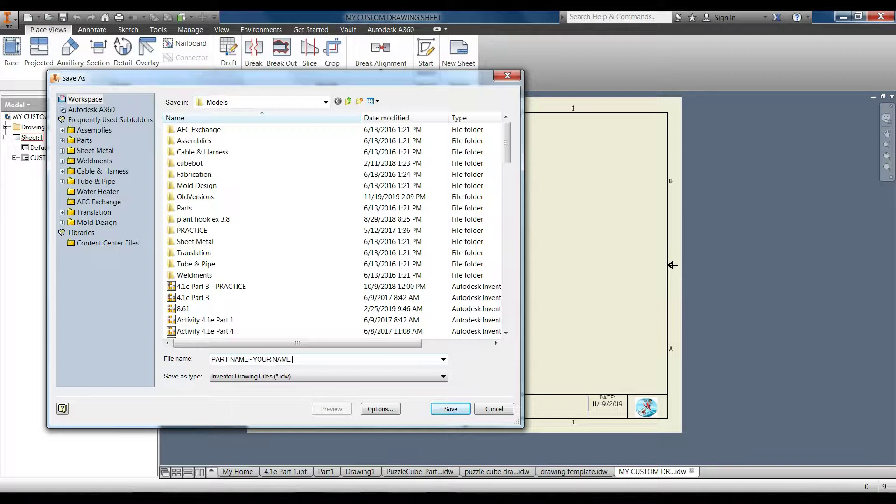
text(AME - YOUR NAME)
click(494, 409)
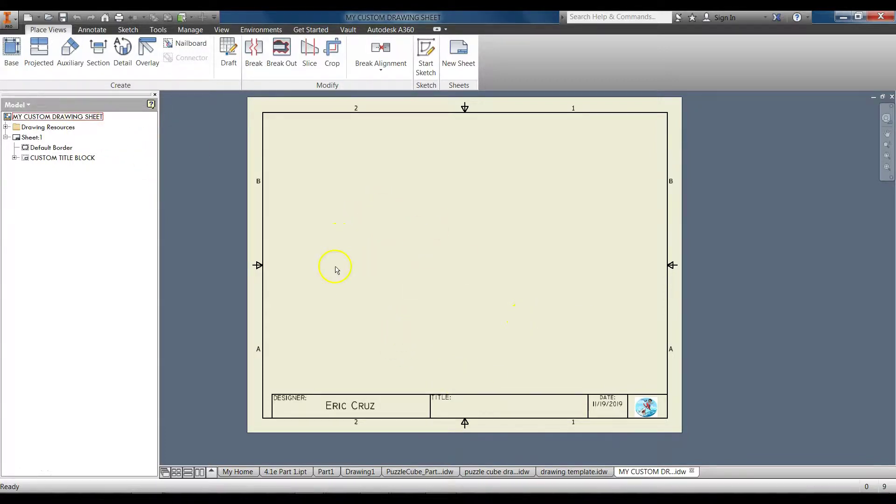
In the drawing's iProperties summary, set the author to the designer's surname and the title to NAME OF THE PART PROJECT, and apply them
right_click(69, 117)
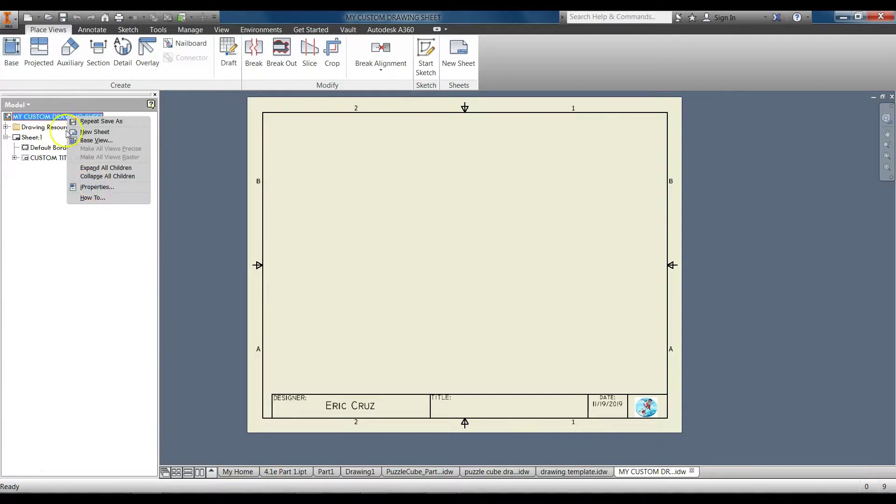
click(92, 187)
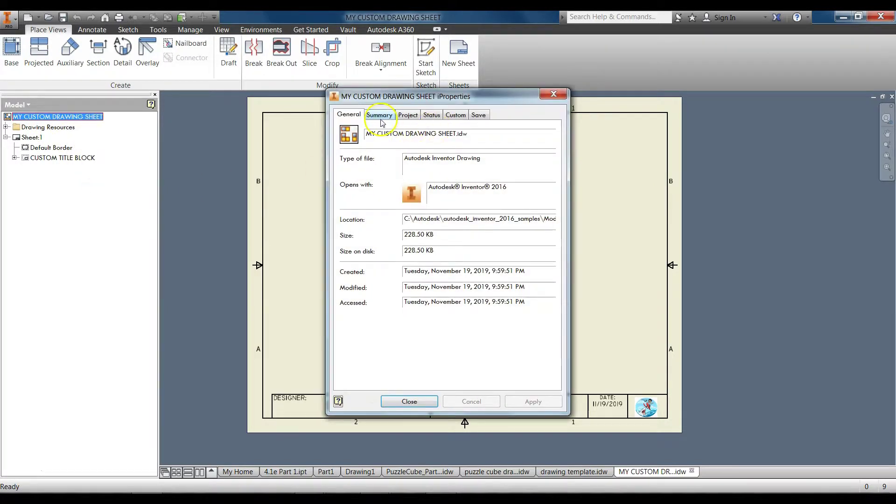
click(379, 115)
click(421, 131)
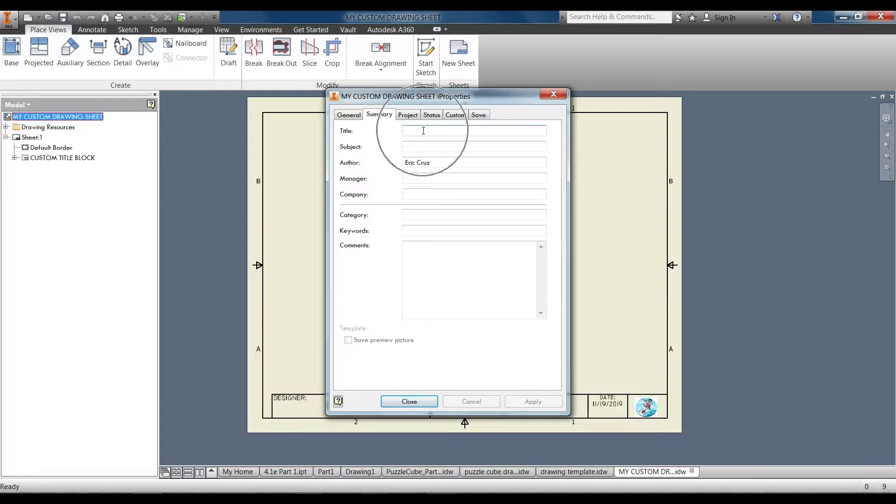
double_click(413, 162)
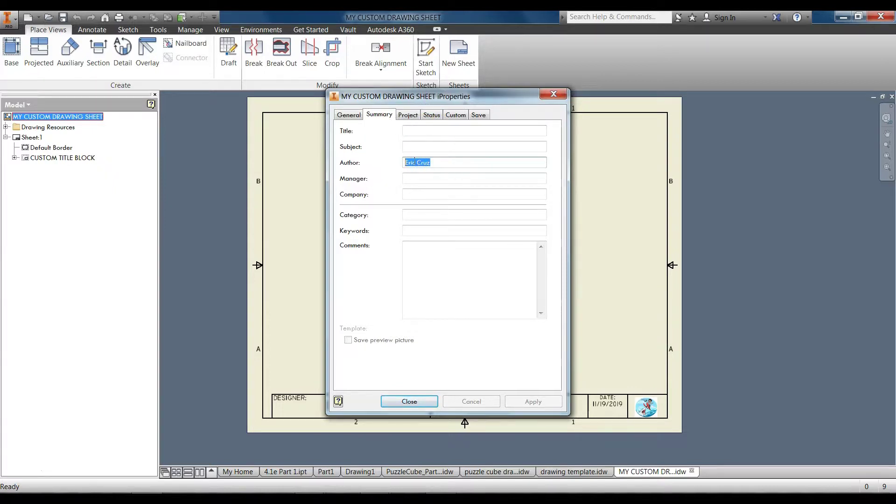
text(CRUZ)
click(430, 131)
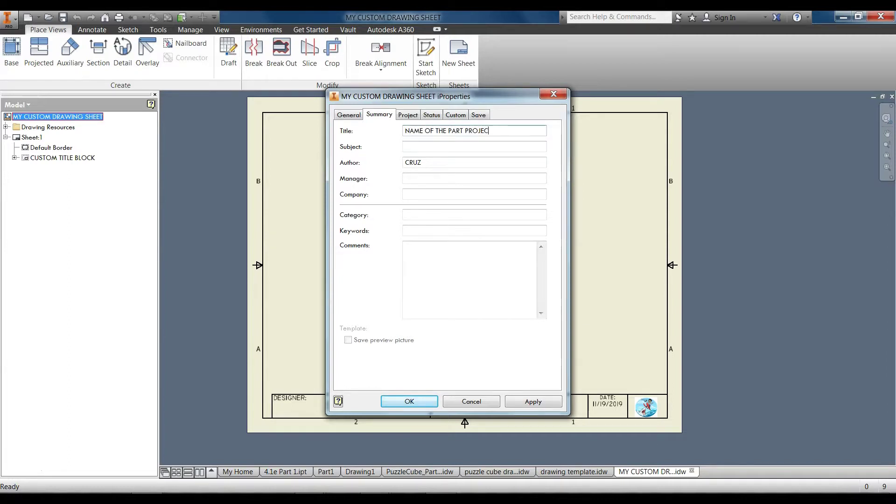
click(532, 400)
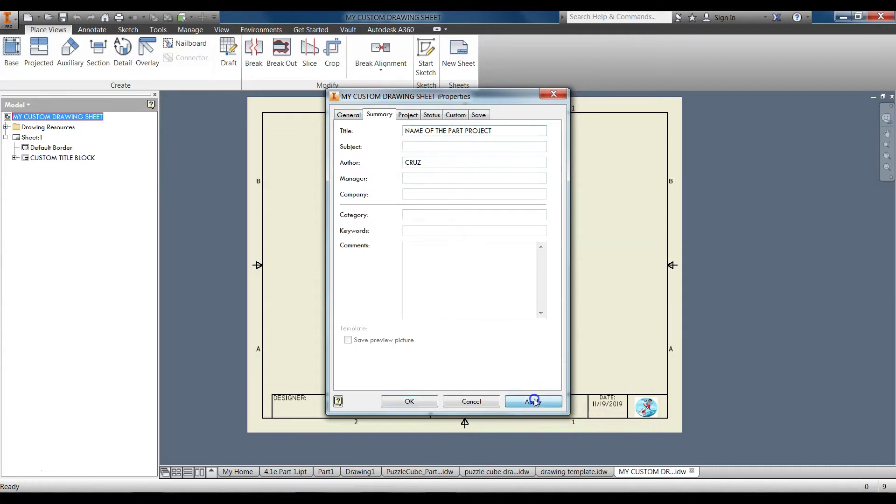
click(432, 404)
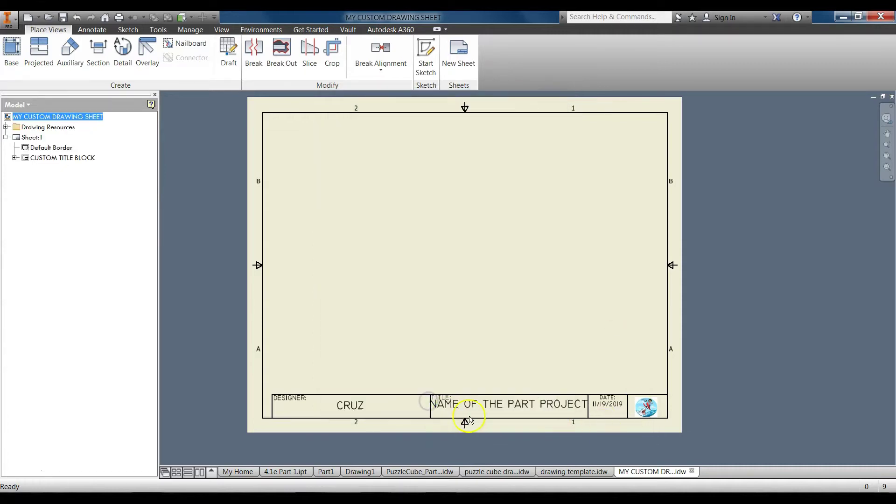